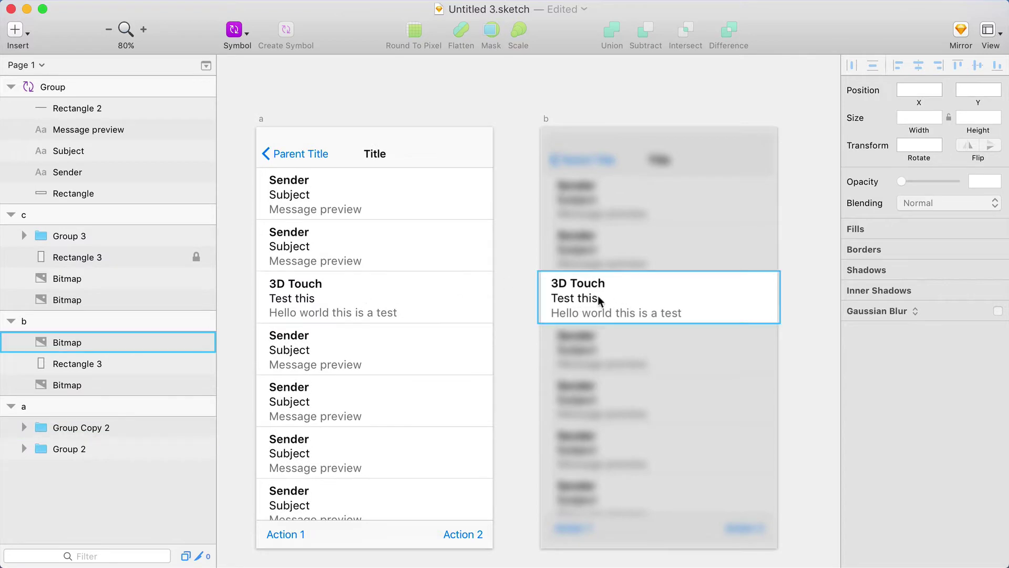
Step: Examine the mail list artboard a, blurred peek artboard b and 3D Touch card artboard c side by side
scroll(649, 291, right, 5)
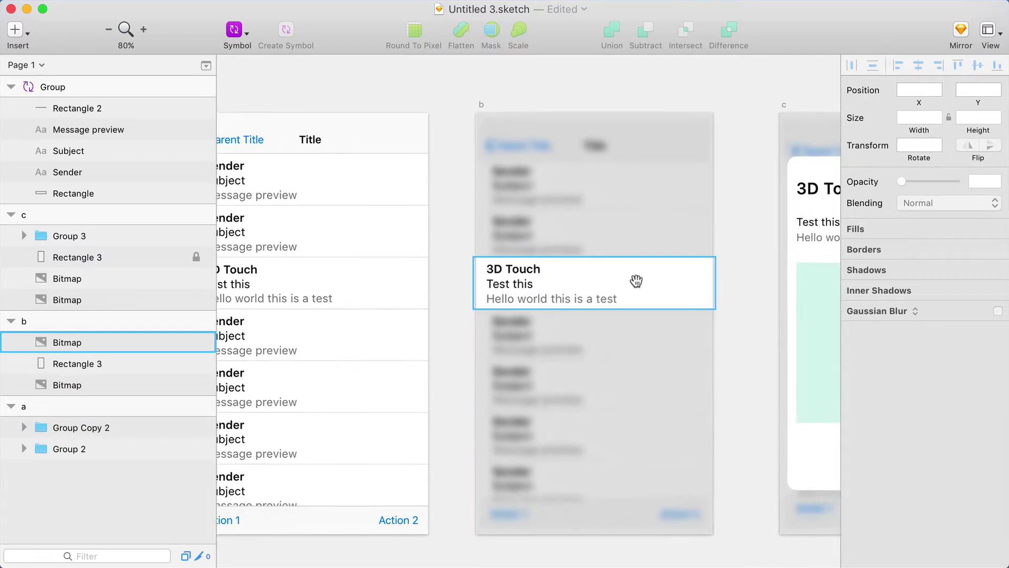
scroll(631, 280, right, 5)
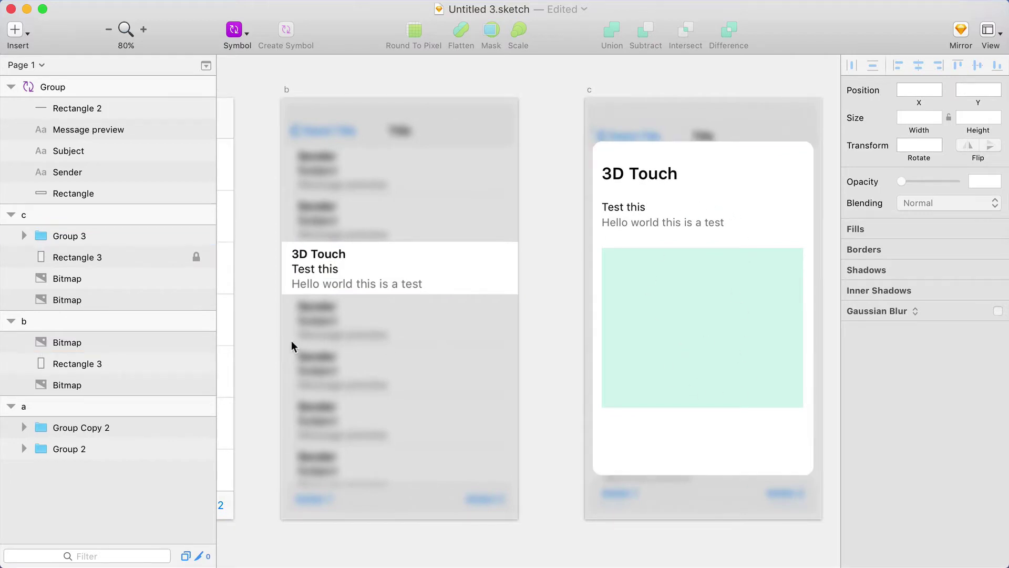
scroll(680, 348, left, 10)
scroll(351, 367, right, 5)
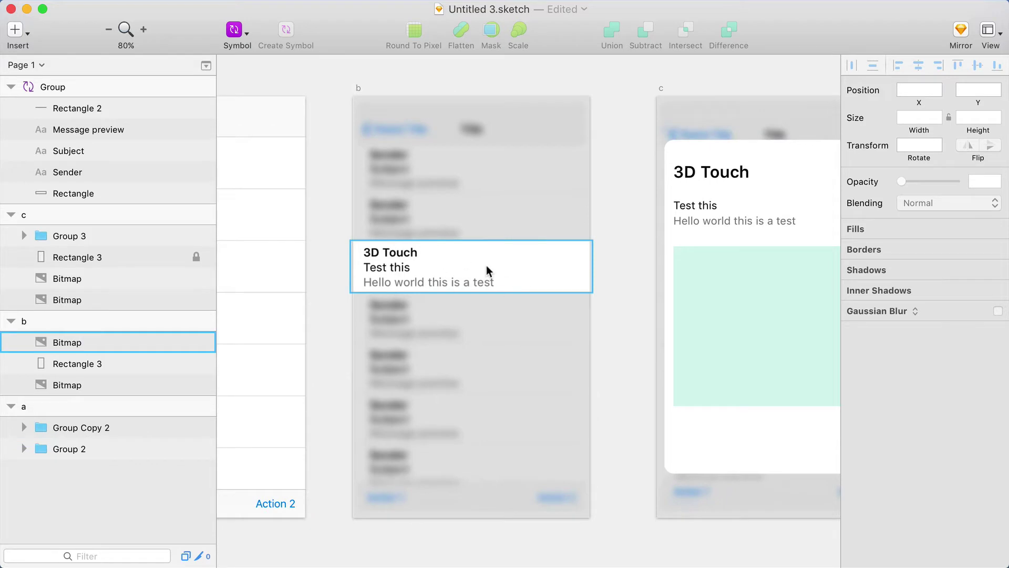
scroll(480, 269, right, 4)
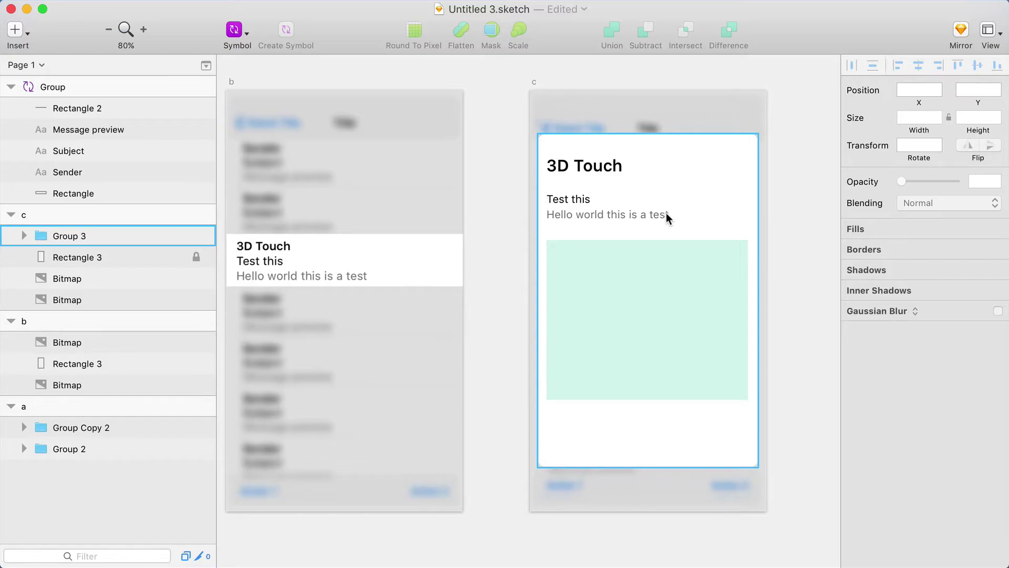
Step: Switch to the peek.flinto document in Flinto and test touching and releasing the 3D Touch row in the preview
key(super+Tab)
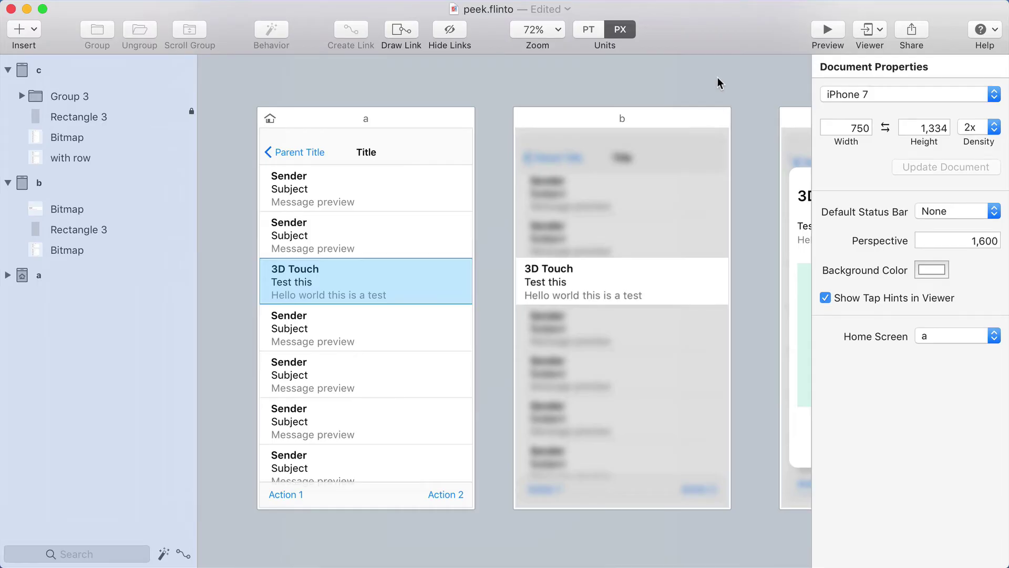
drag(717, 77, 617, 76)
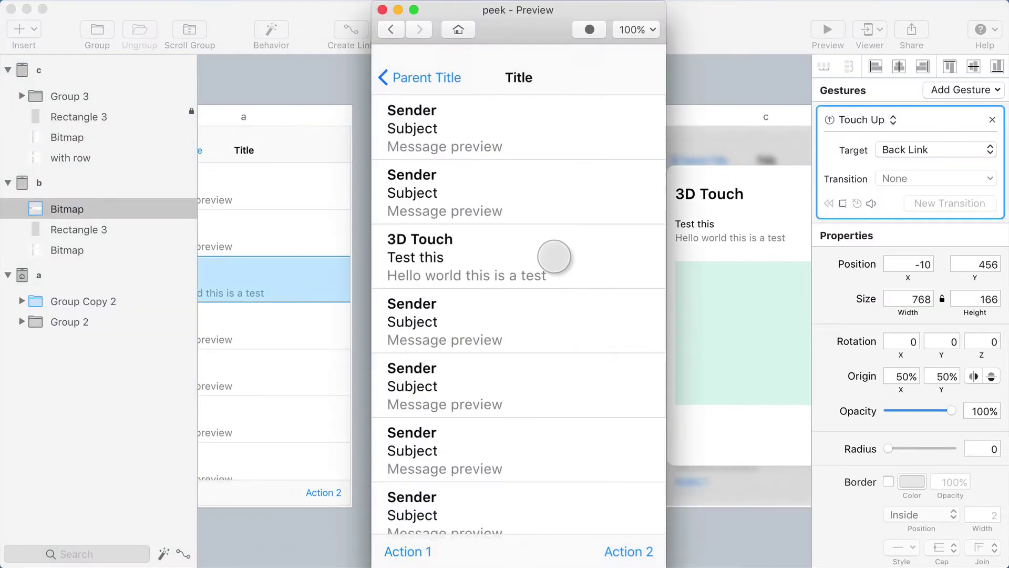
click(555, 256)
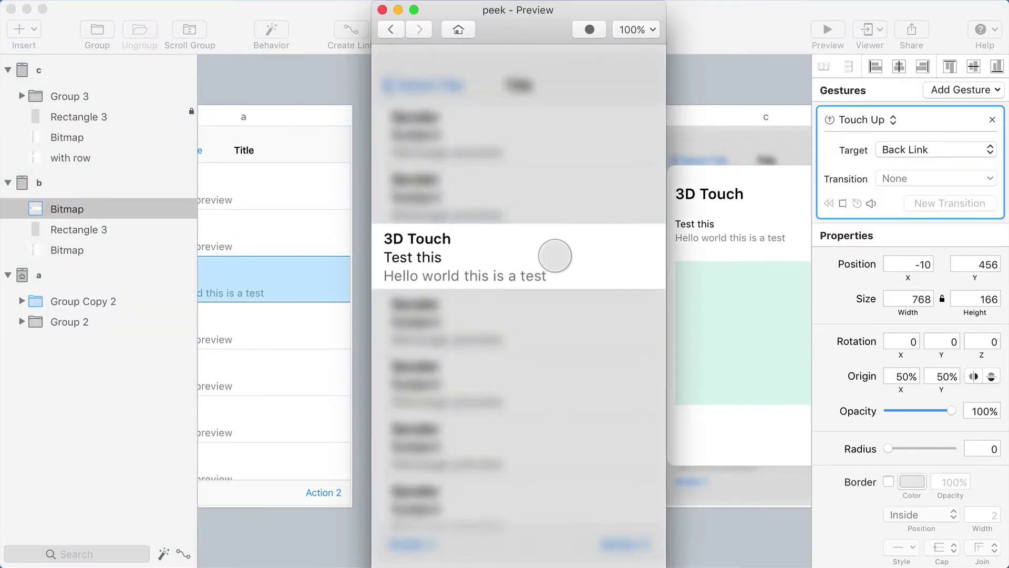
click(555, 256)
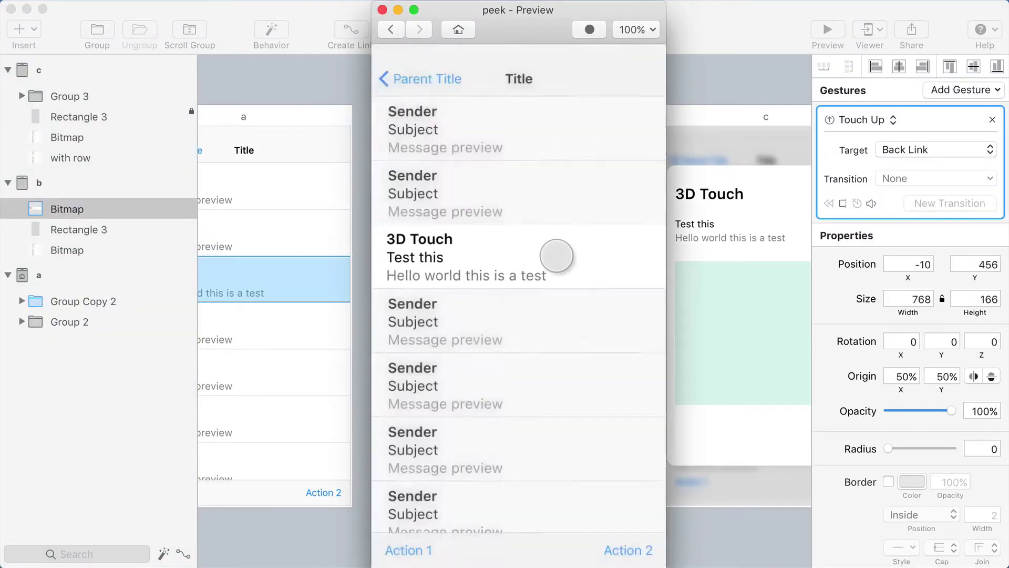
click(547, 256)
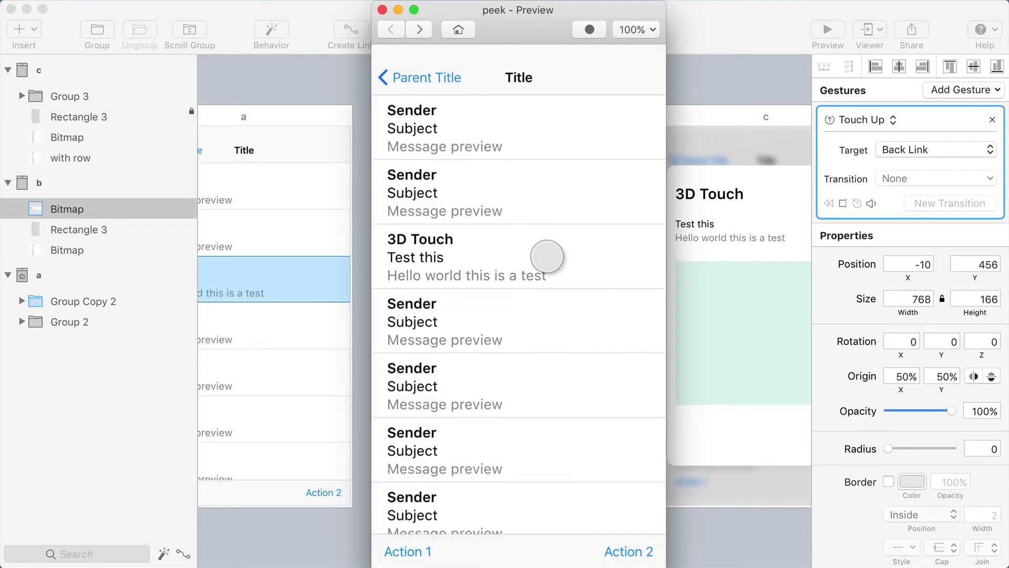
click(547, 257)
click(519, 254)
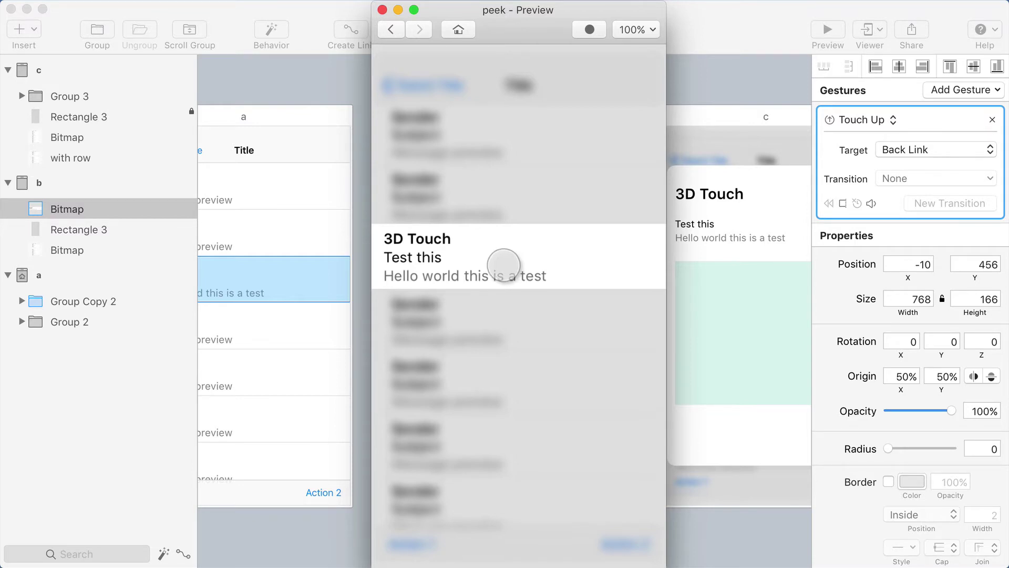
key(super+w)
Step: Link the 3D Touch row on screen b to screen c with a Touch Down gesture
click(330, 257)
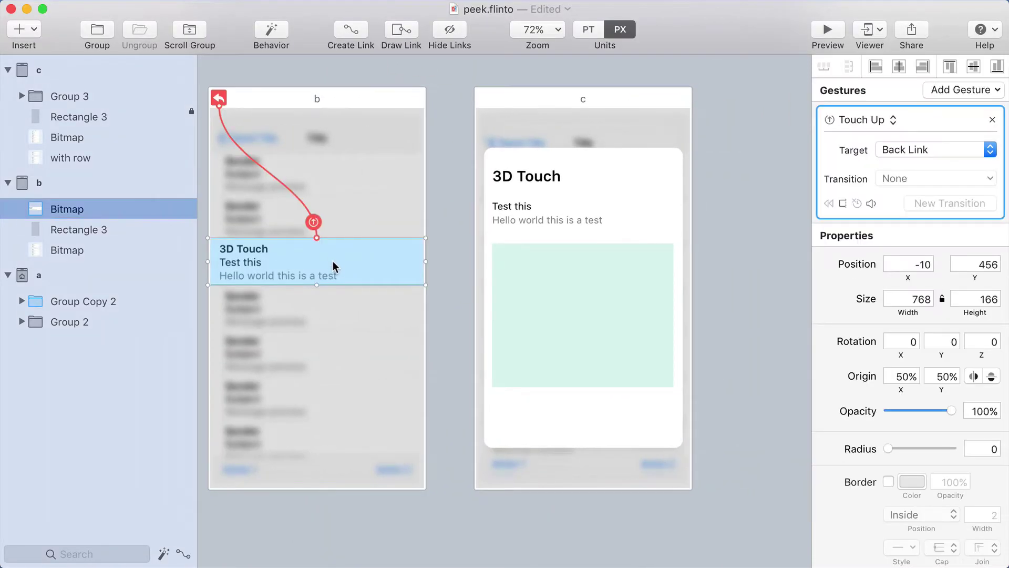
click(354, 40)
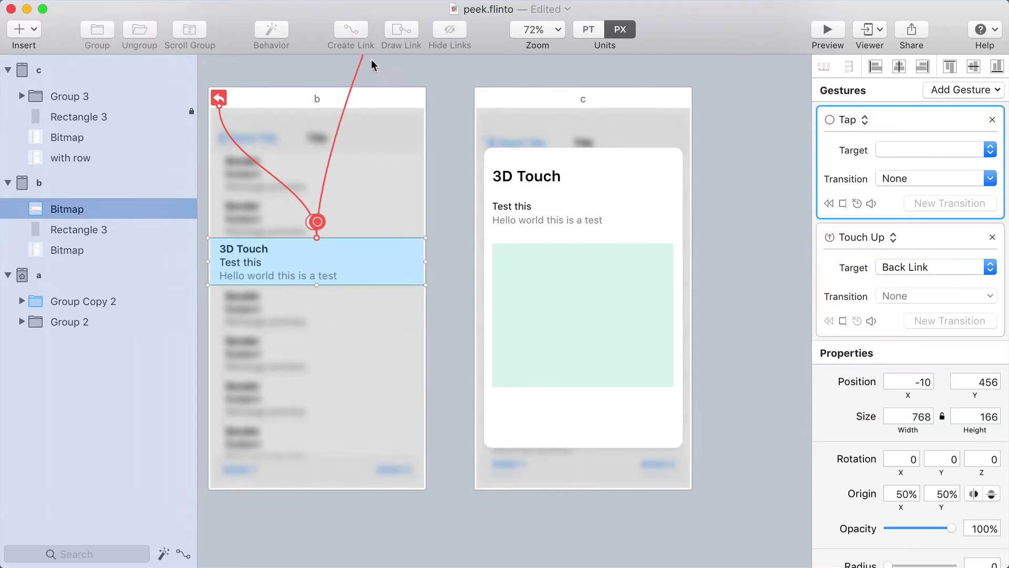
click(561, 208)
click(548, 240)
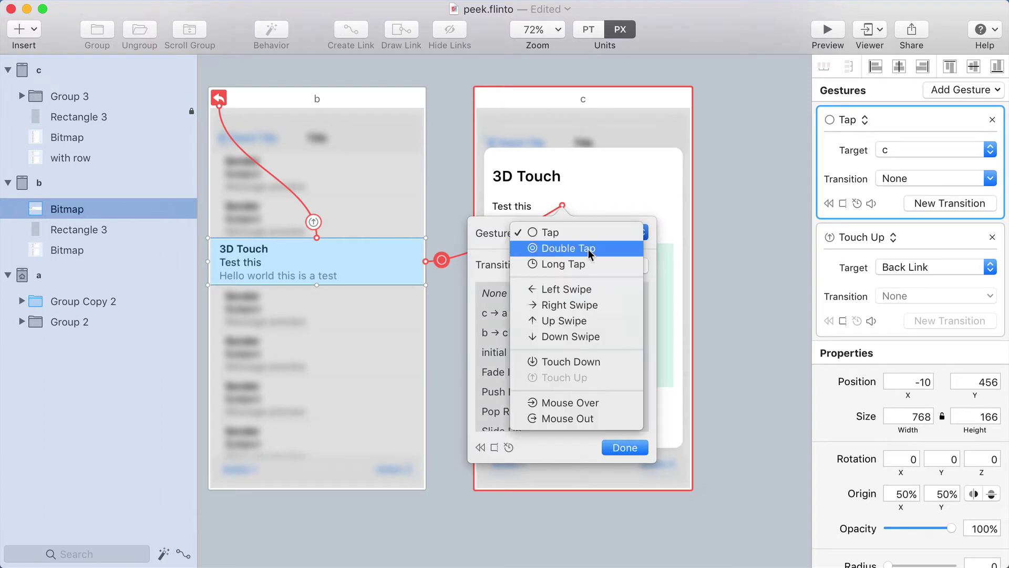
click(571, 362)
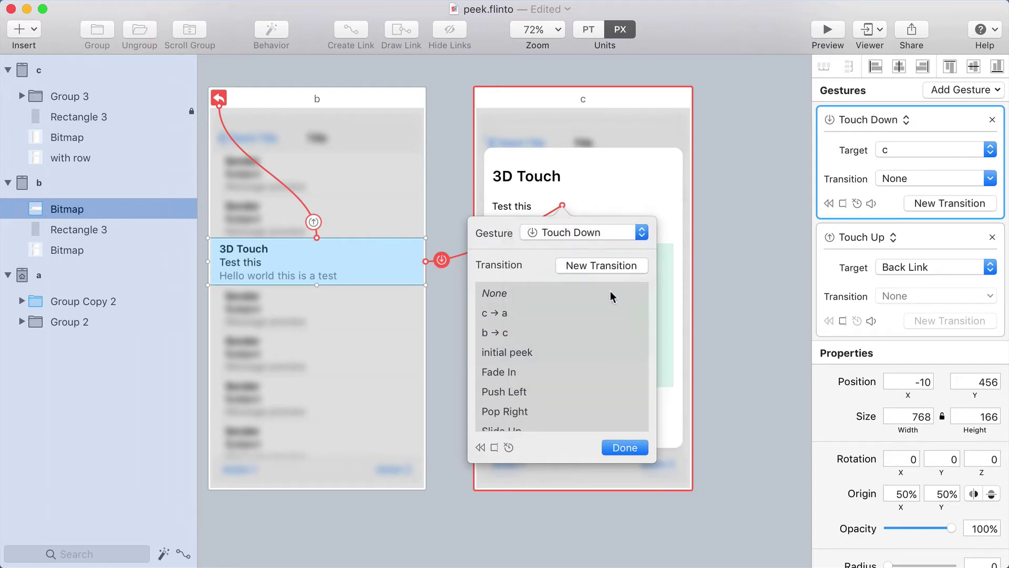
Step: In a new transition with aligned screens, shrink Group 3 in the start state to 176 × 268 over the row and fade it out completely
click(601, 266)
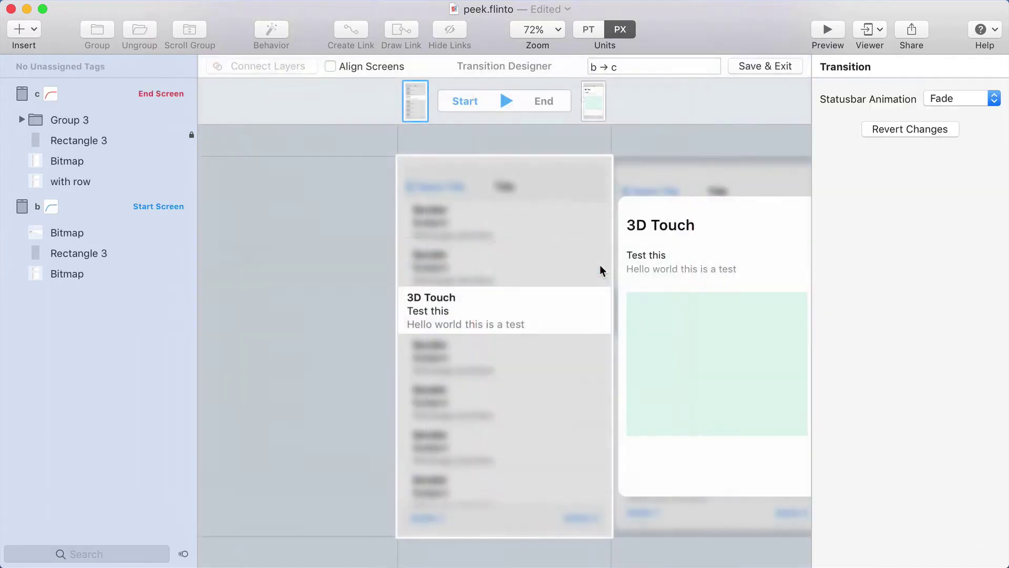
click(352, 66)
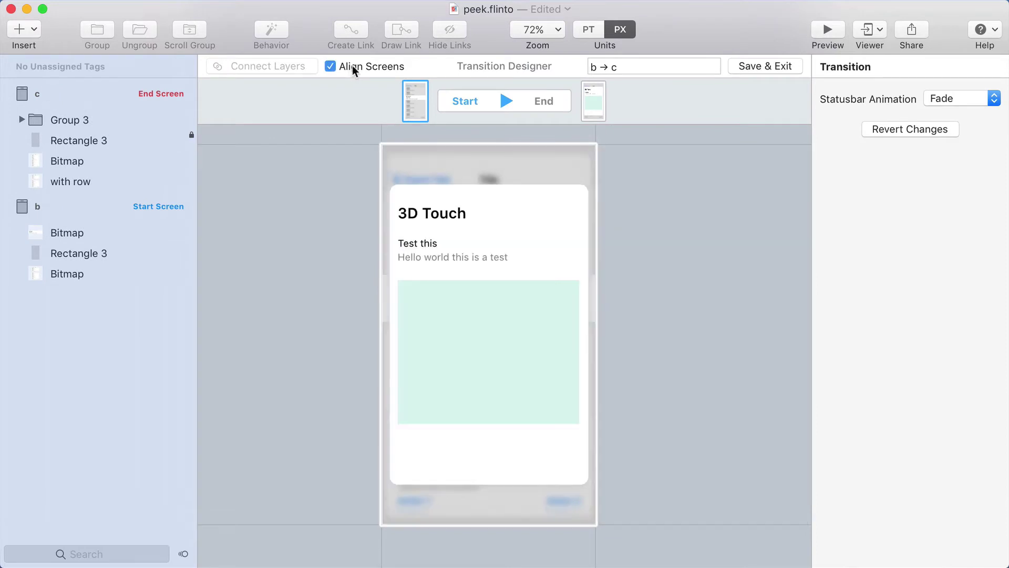
click(471, 240)
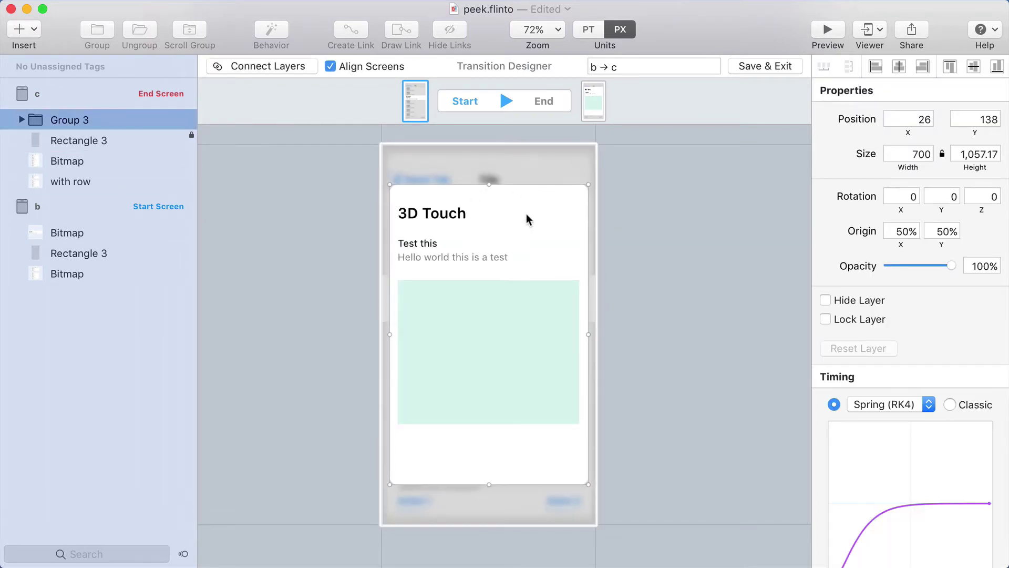
drag(589, 185, 492, 280)
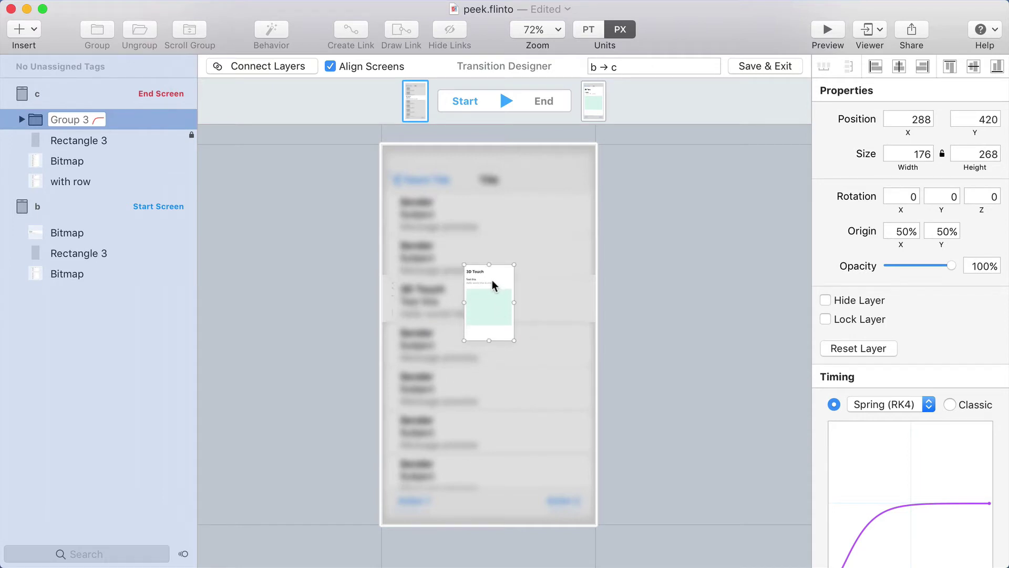
drag(949, 265, 652, 270)
key(Tab)
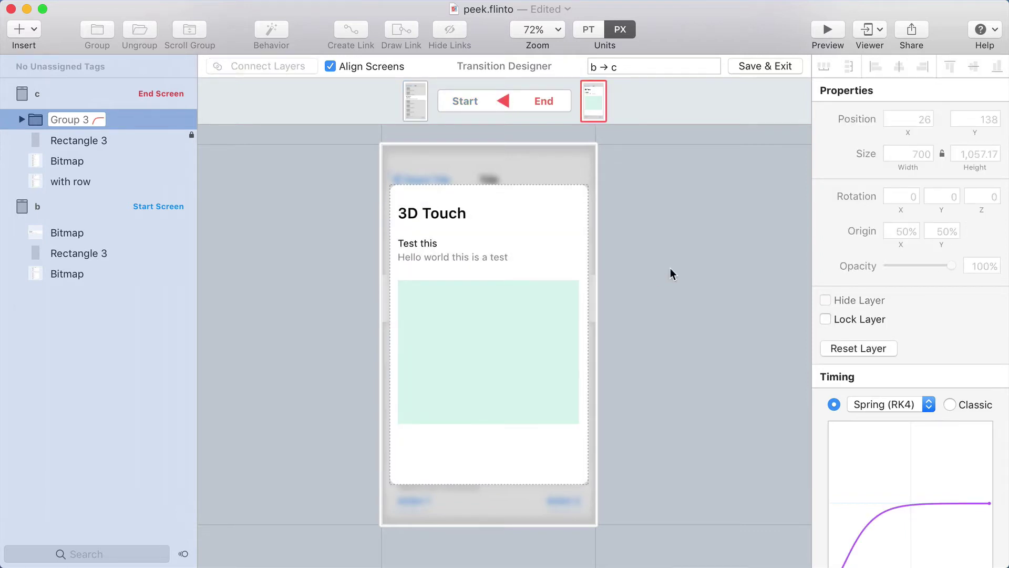
key(Tab)
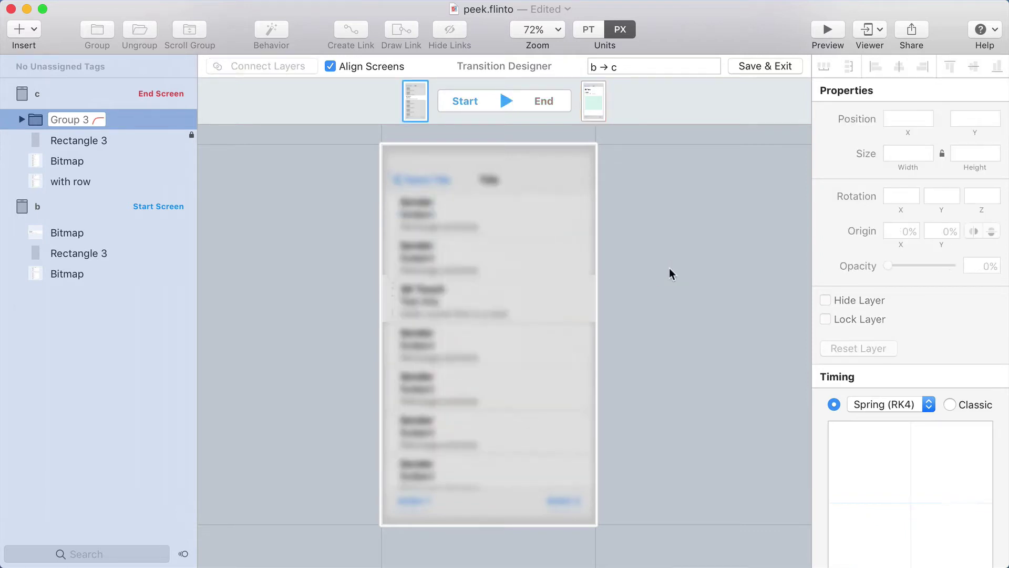
Step: Enlarge screen c's blurred Bitmap to 792 × 1,360.28 in the start state, fade it out completely, and play the transition
click(535, 194)
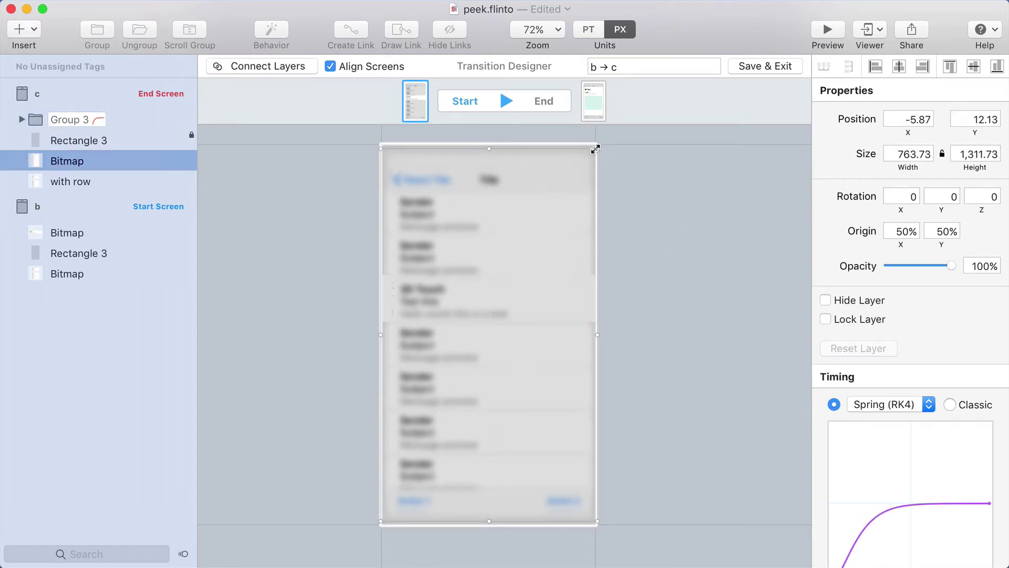
drag(596, 149, 601, 145)
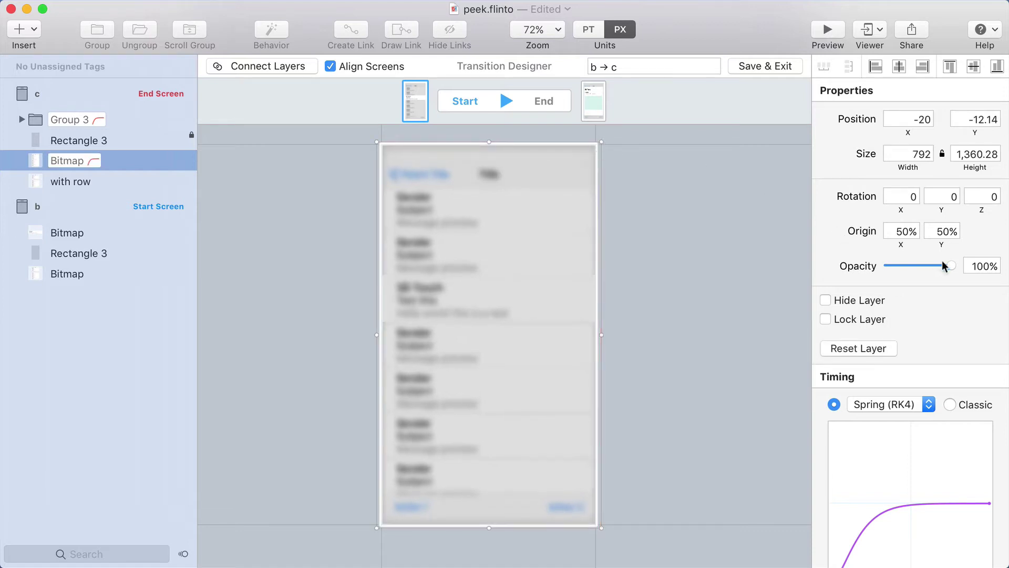
drag(949, 267, 783, 272)
click(701, 187)
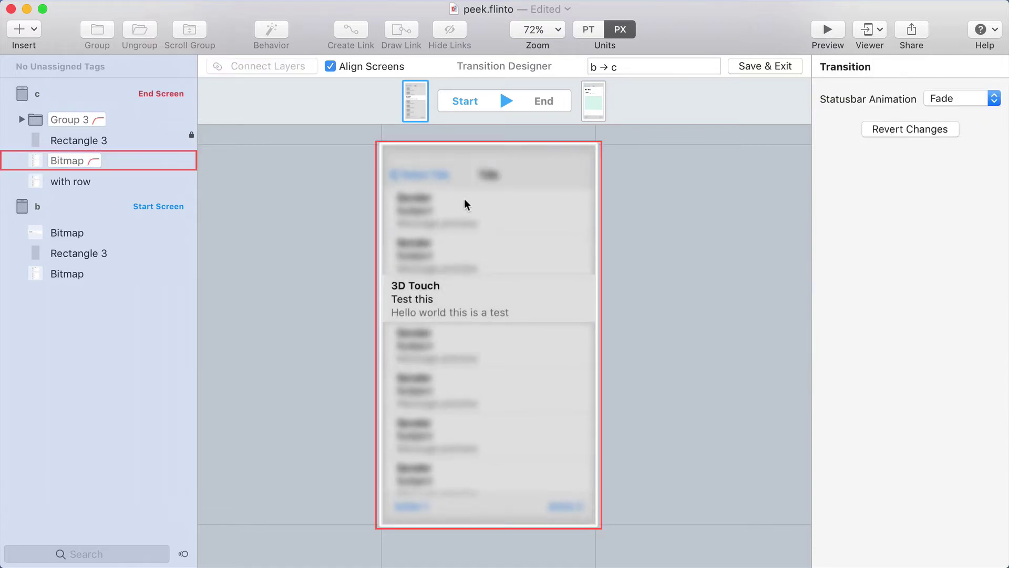
key(space)
Step: Shrink screen b's blurred background Bitmap to 768 × 1,316.62 in the end state and play the transition in both directions
key(space)
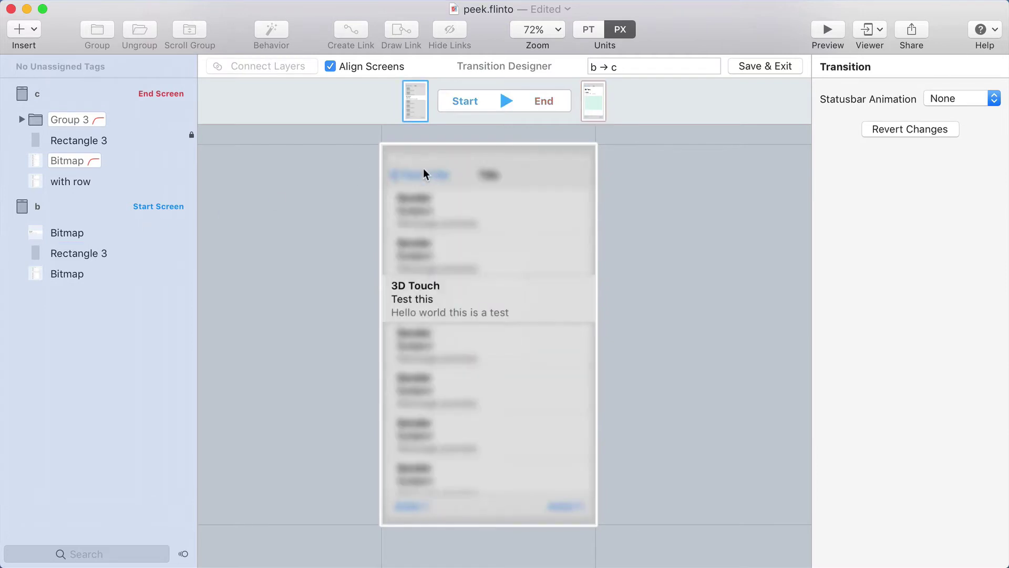
key(space)
click(421, 162)
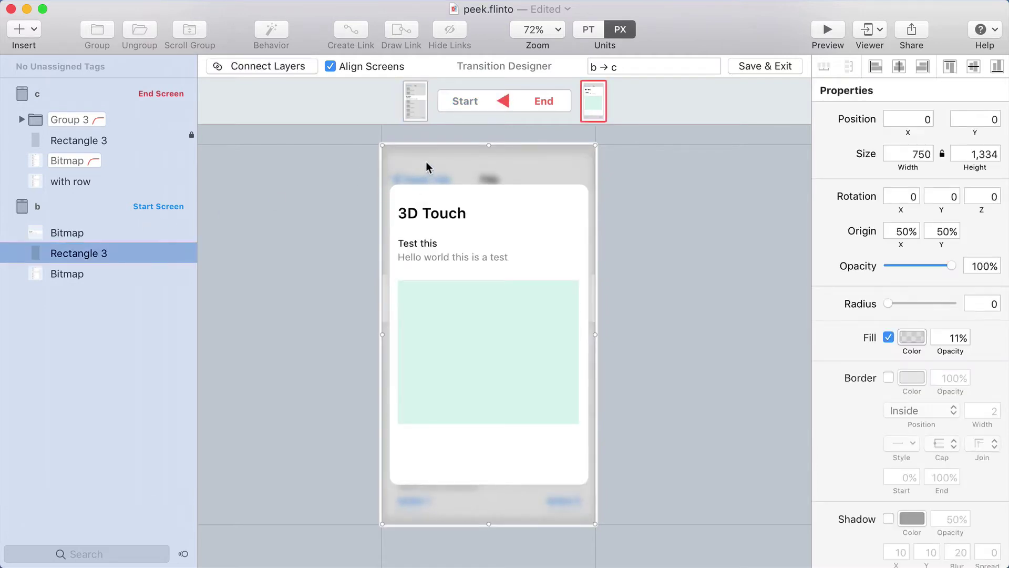
click(67, 274)
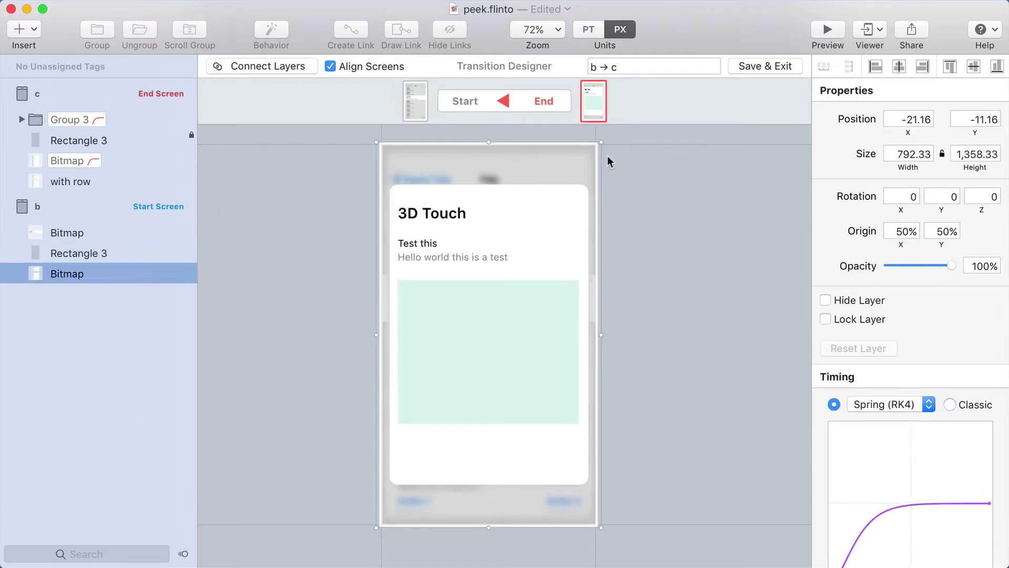
drag(604, 140, 598, 147)
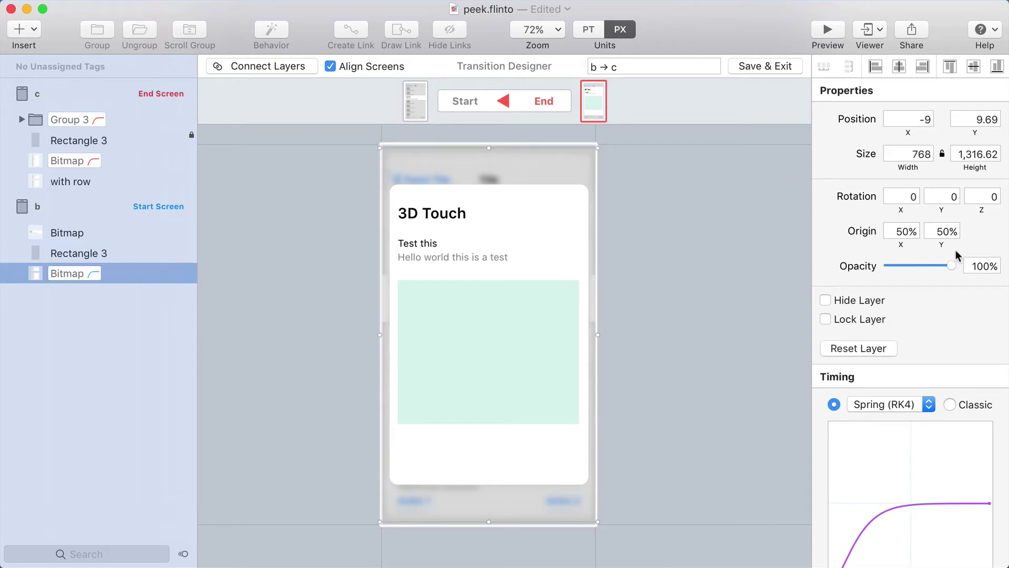
click(731, 199)
key(space)
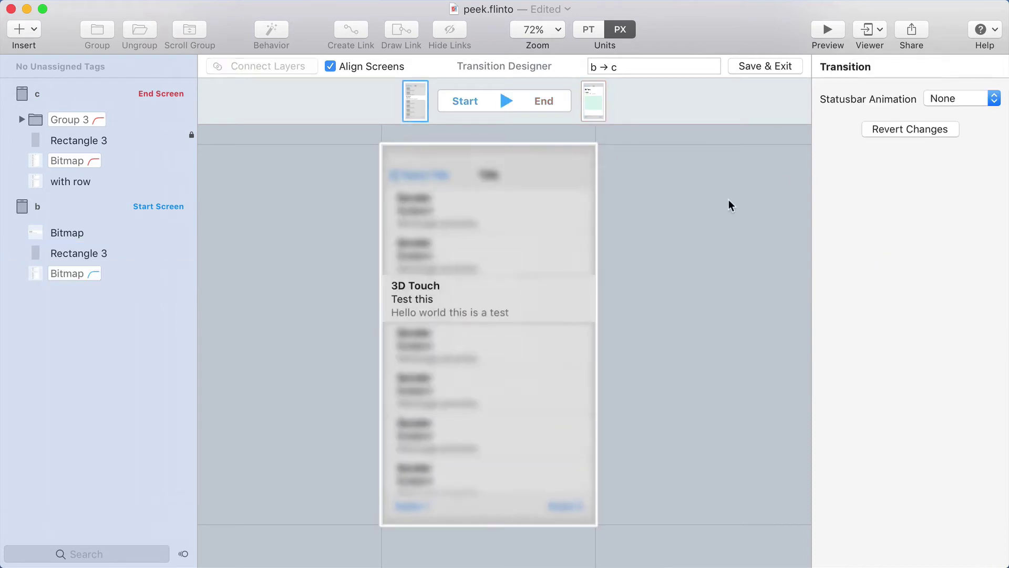
key(space)
key(space)
Step: Set the opacity of screen b's 3D Touch row Bitmap to 0% in the end state and play the transition
click(61, 181)
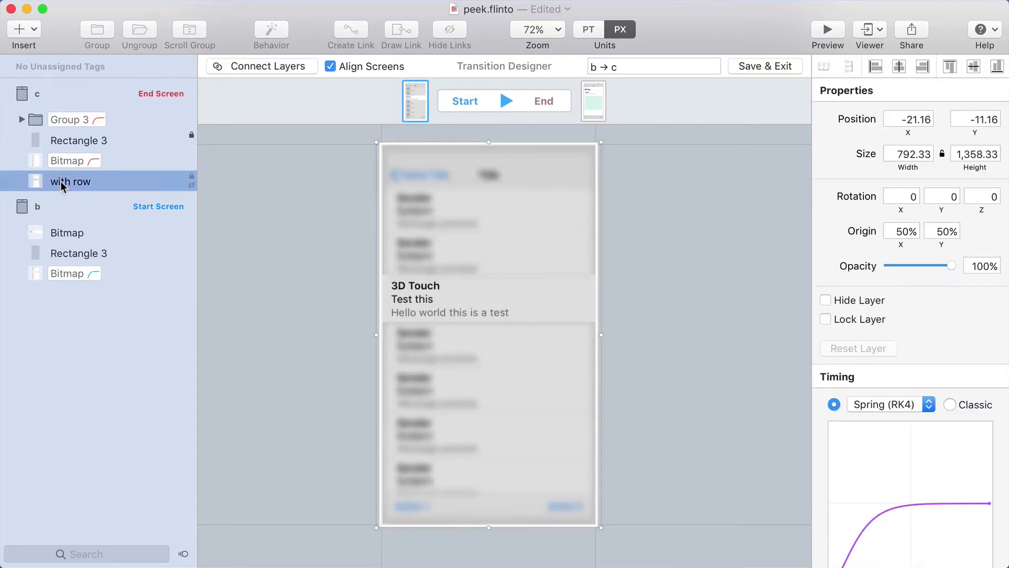
click(69, 234)
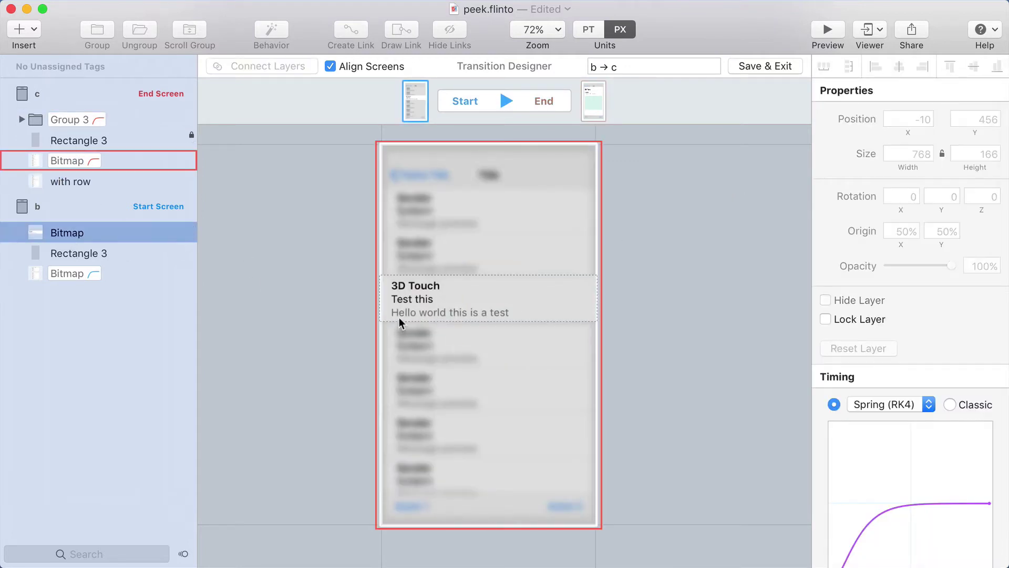
key(space)
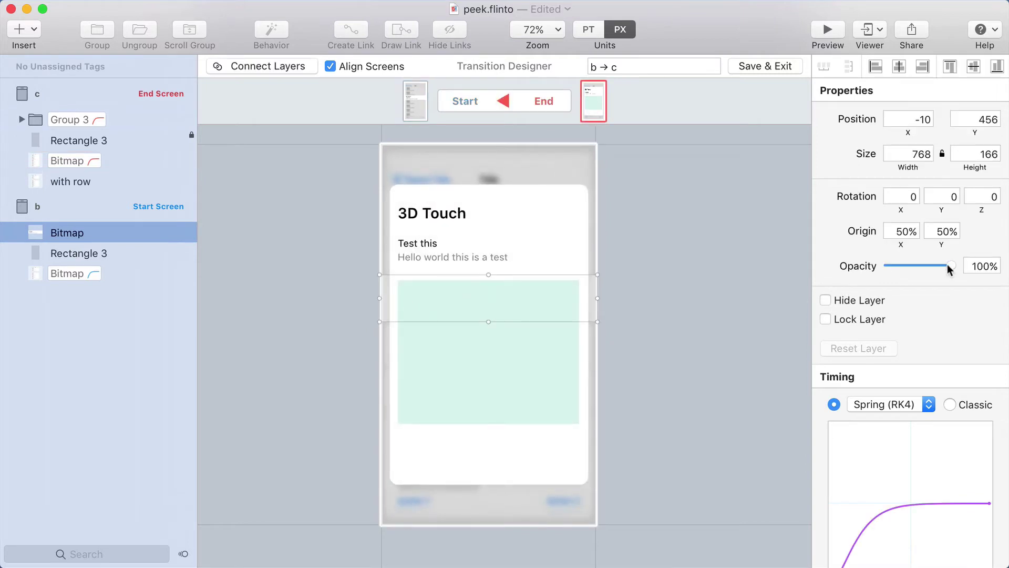
drag(951, 266, 709, 263)
key(space)
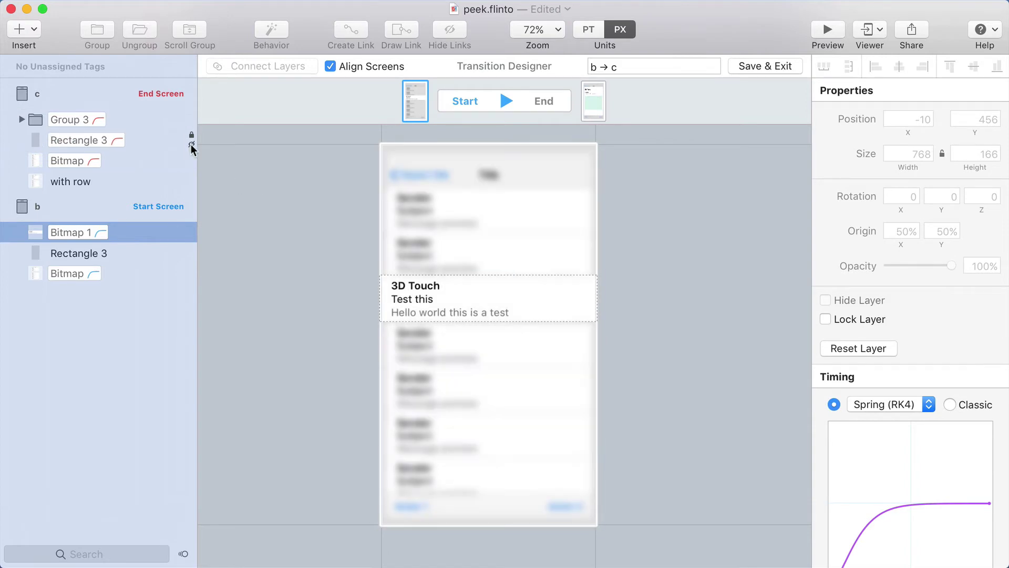
Step: Move the 3D Touch row Bitmap above both screens in the layer order and play the transition back and forth
drag(32, 237, 43, 88)
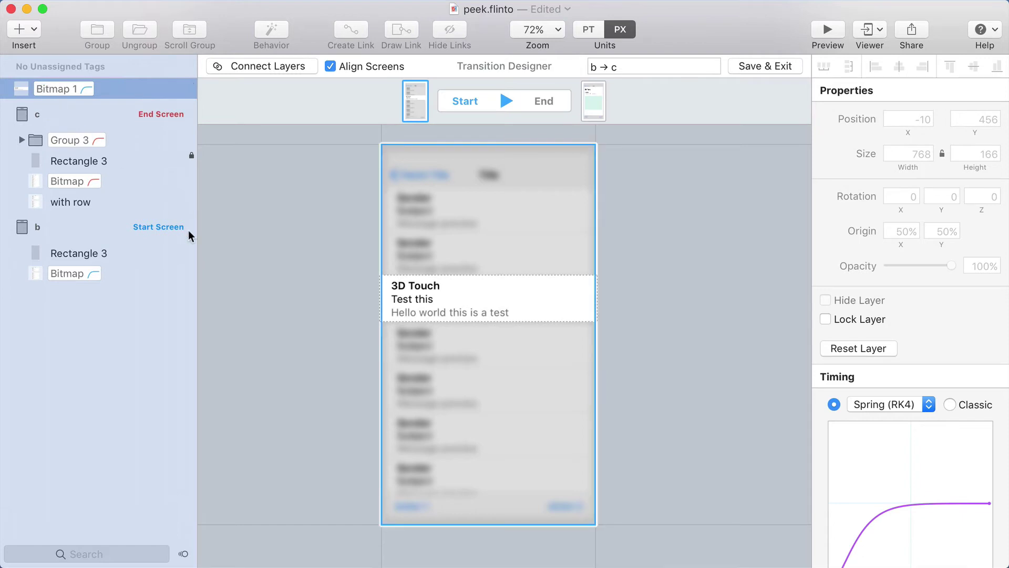
key(space)
key(space)
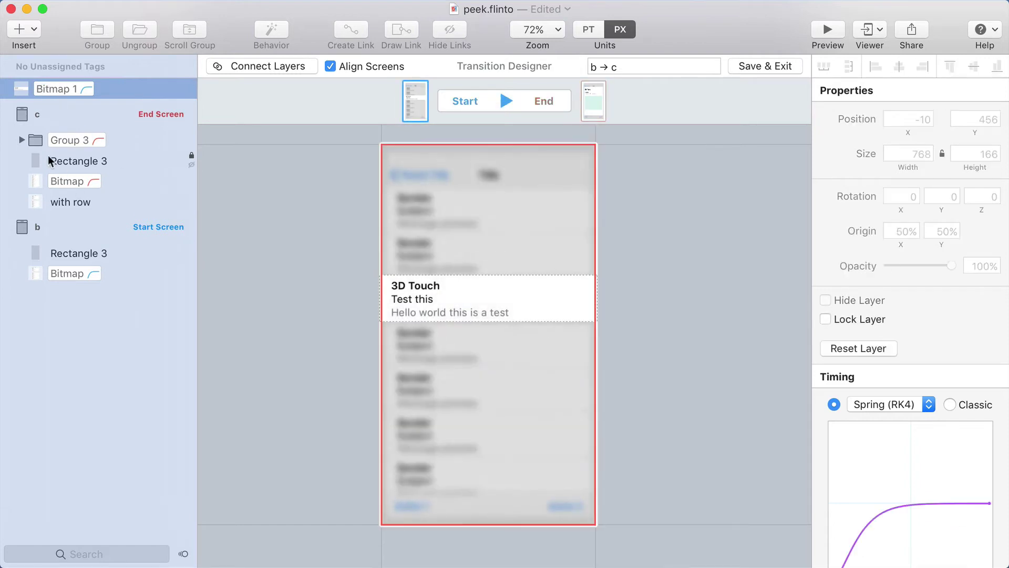
click(438, 300)
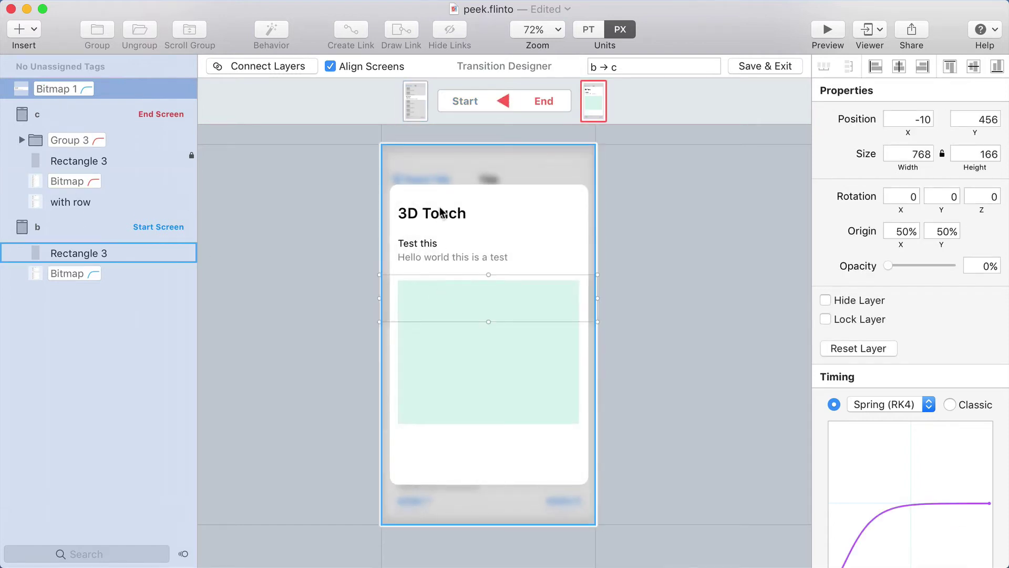
key(space)
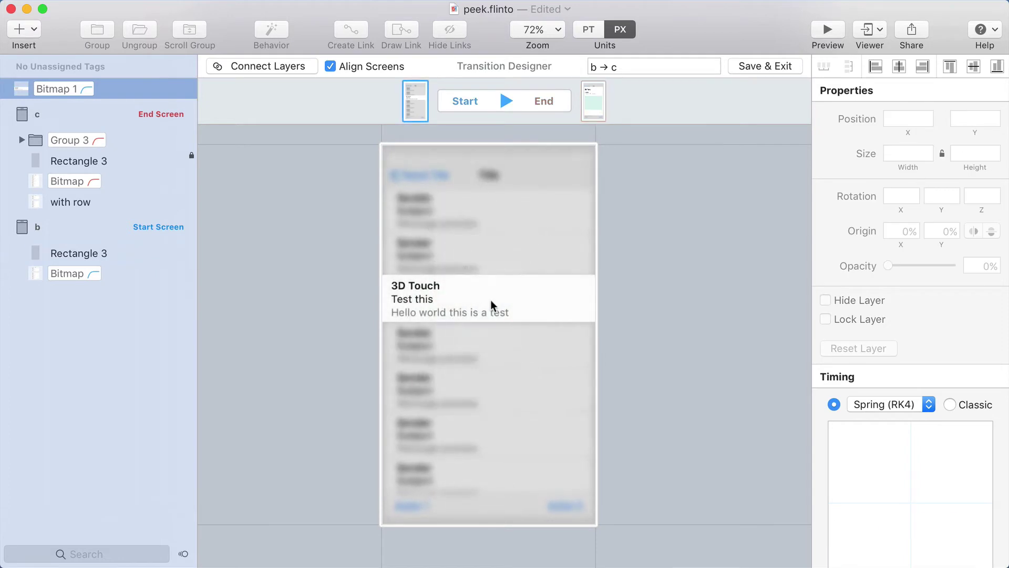
Step: Move screen c's Group 3 above Bitmap 1 and both screens in the layer order, and play the transition back and forth
click(35, 139)
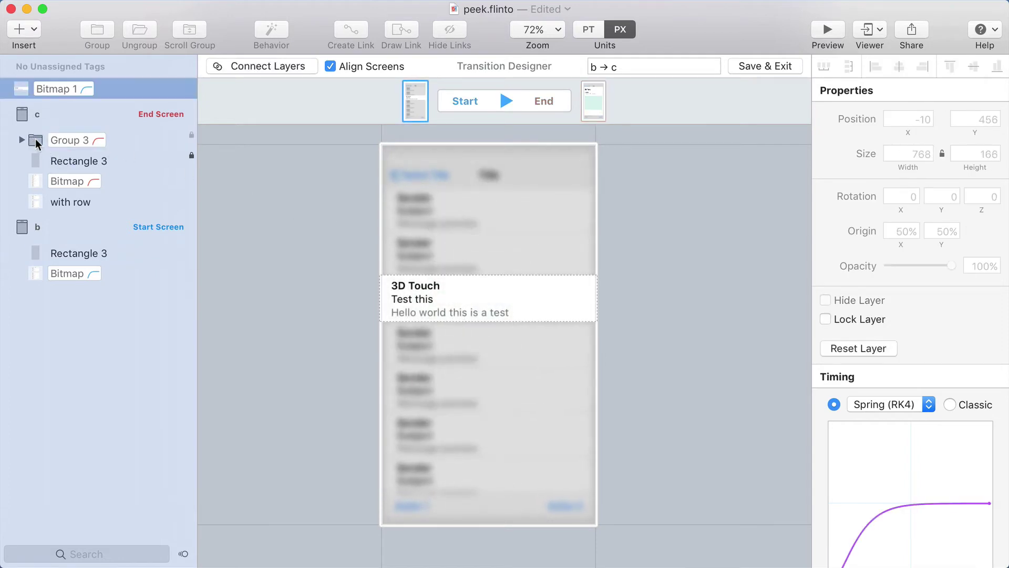
click(34, 139)
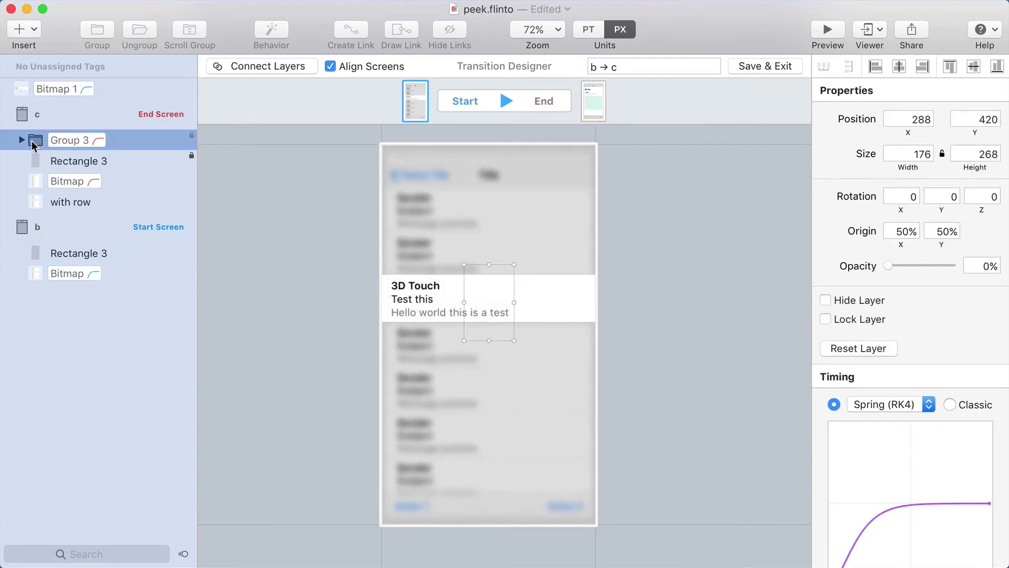
drag(32, 145, 45, 85)
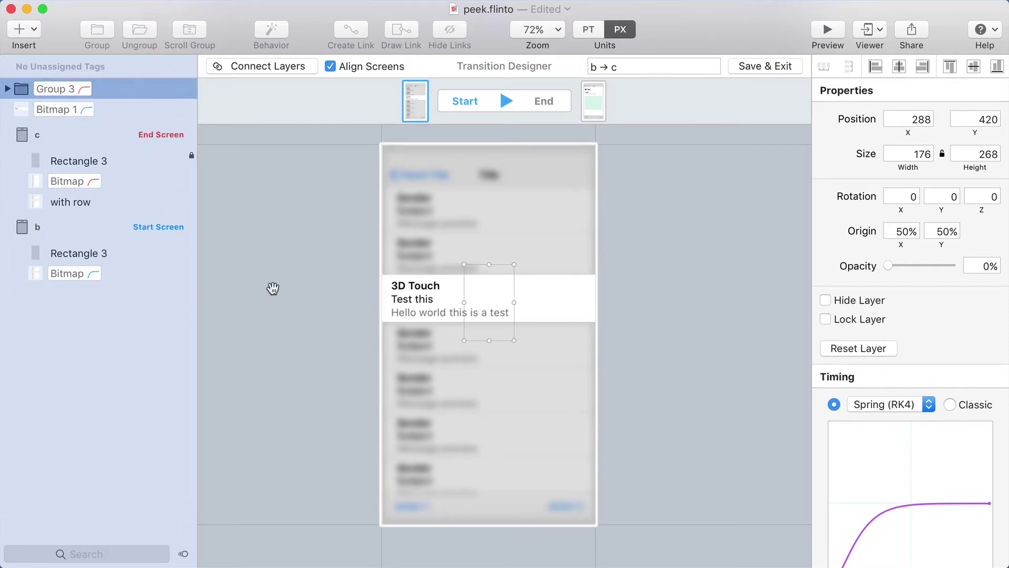
key(Tab)
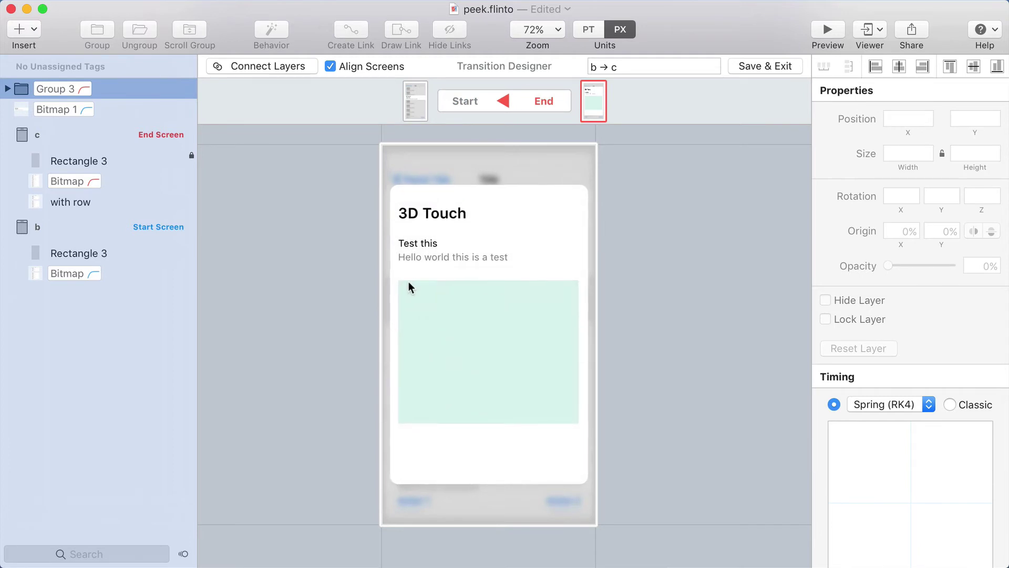
key(Tab)
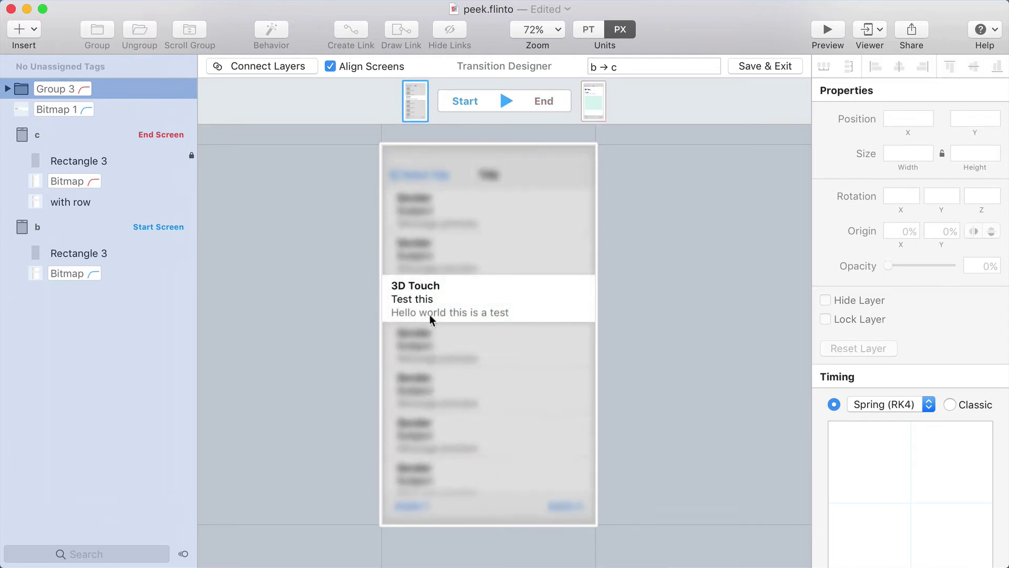
key(Tab)
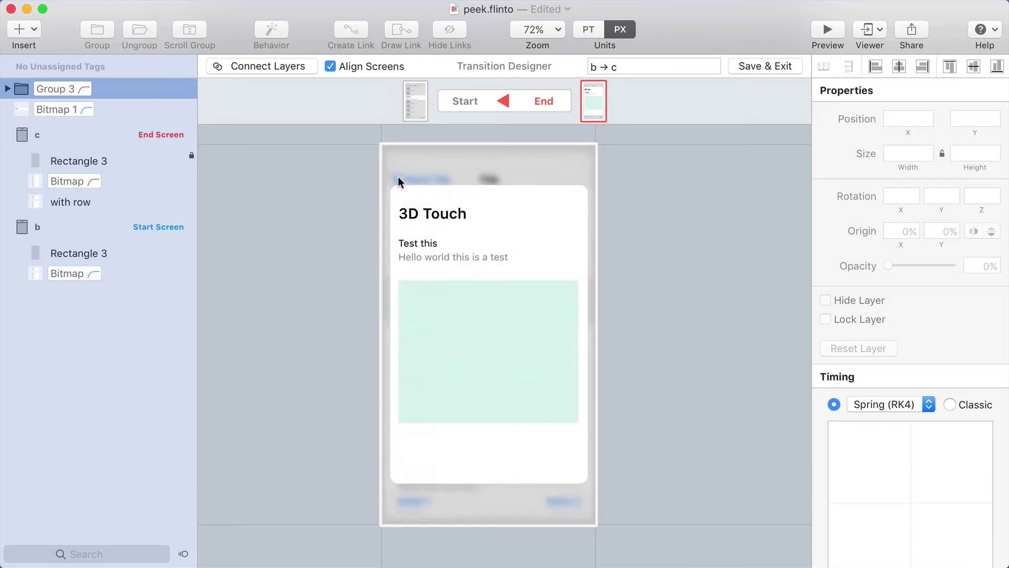
key(Tab)
key(Tab)
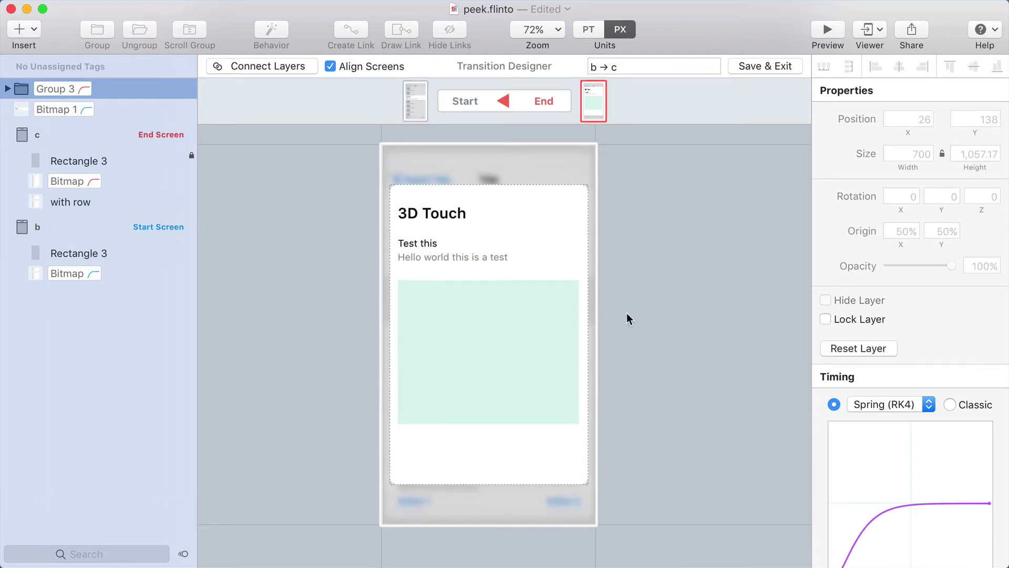
key(Tab)
key(Tab)
Step: Rename the b → c transition "peek" and save it, returning to the screens canvas
click(627, 62)
text(peek)
click(768, 66)
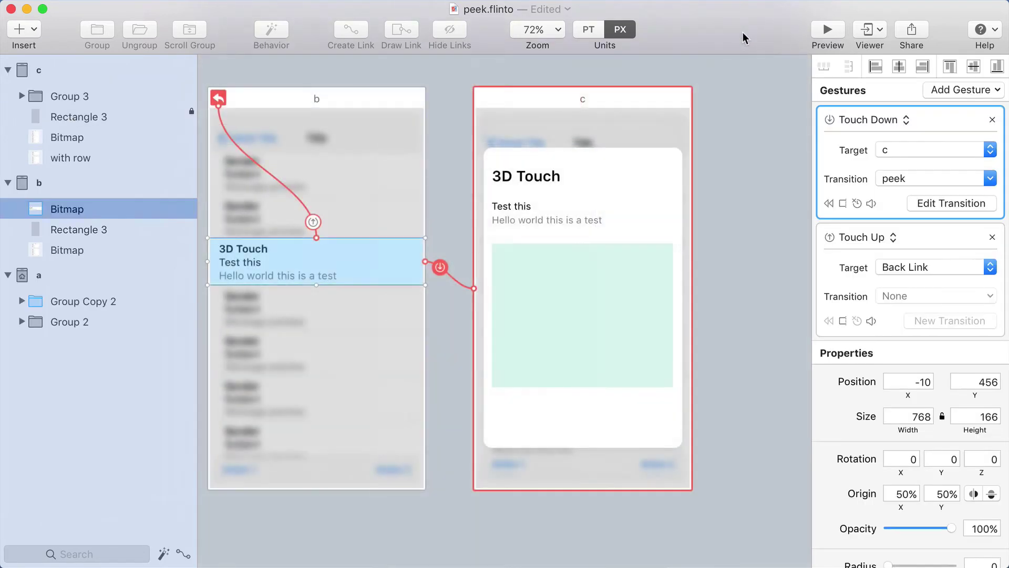
Step: Link screen c's Group 3 to screen a with a Touch Up gesture and create a new transition for it
click(566, 244)
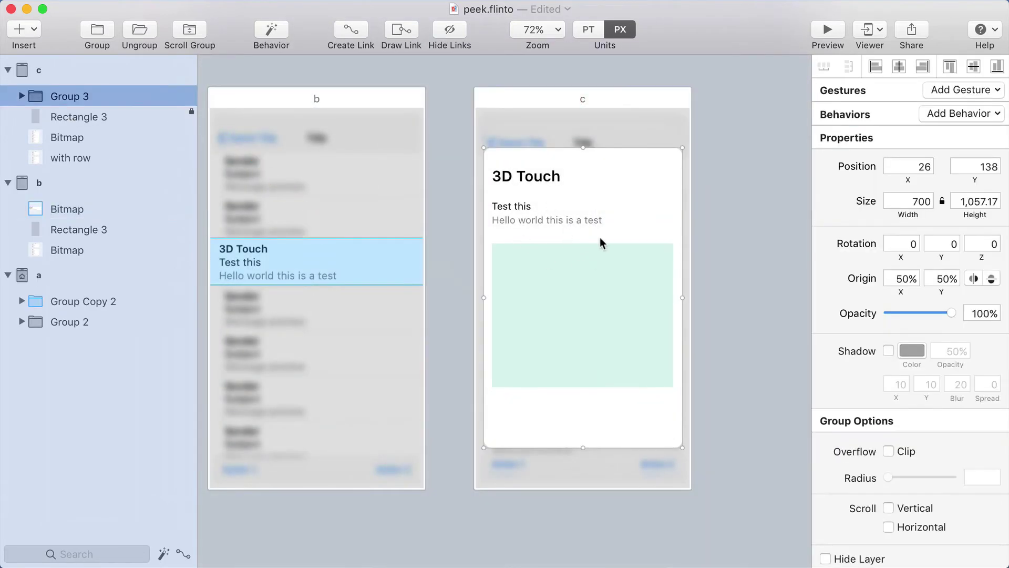
scroll(518, 310, left, 5)
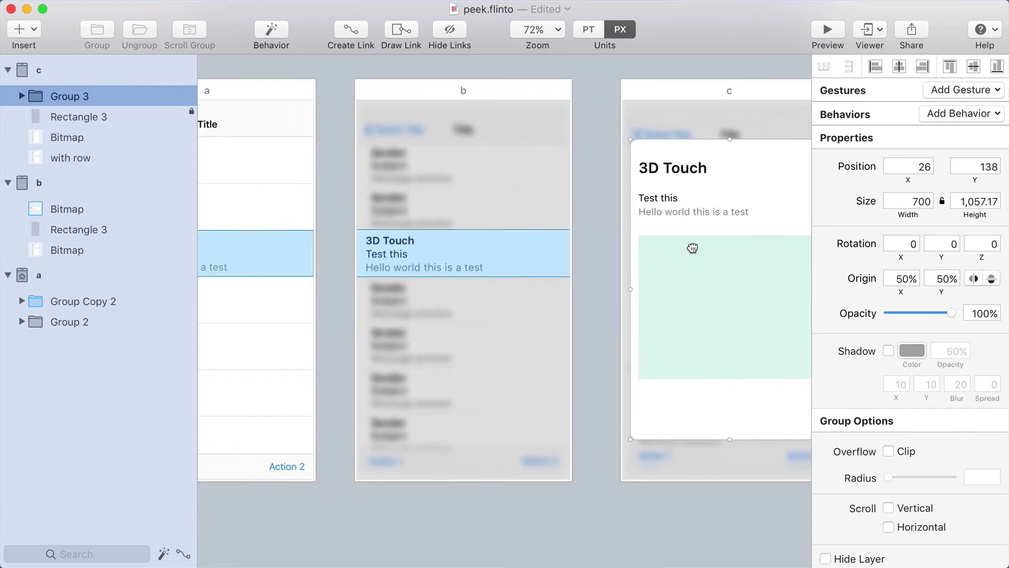
click(351, 31)
click(252, 176)
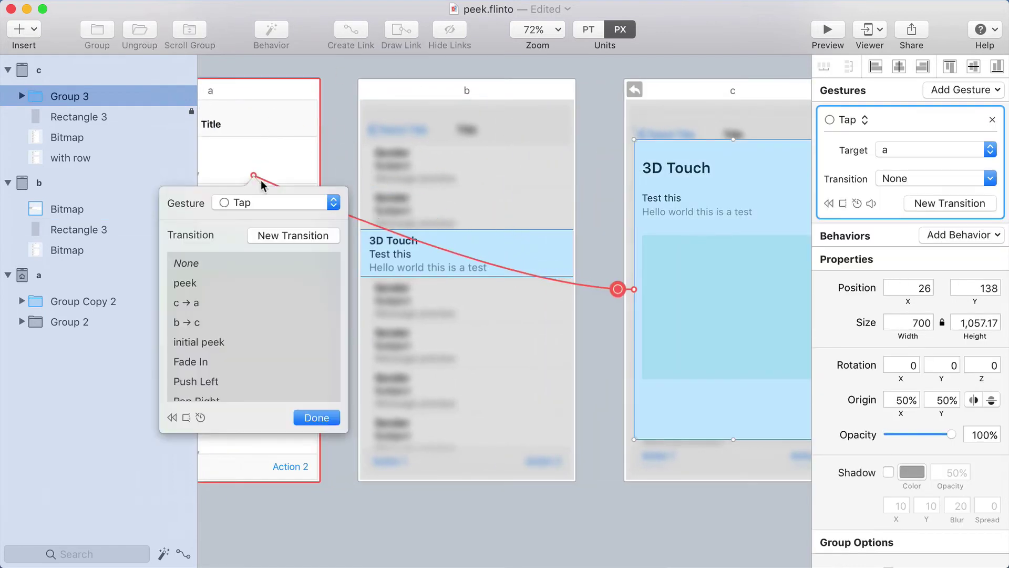
click(262, 203)
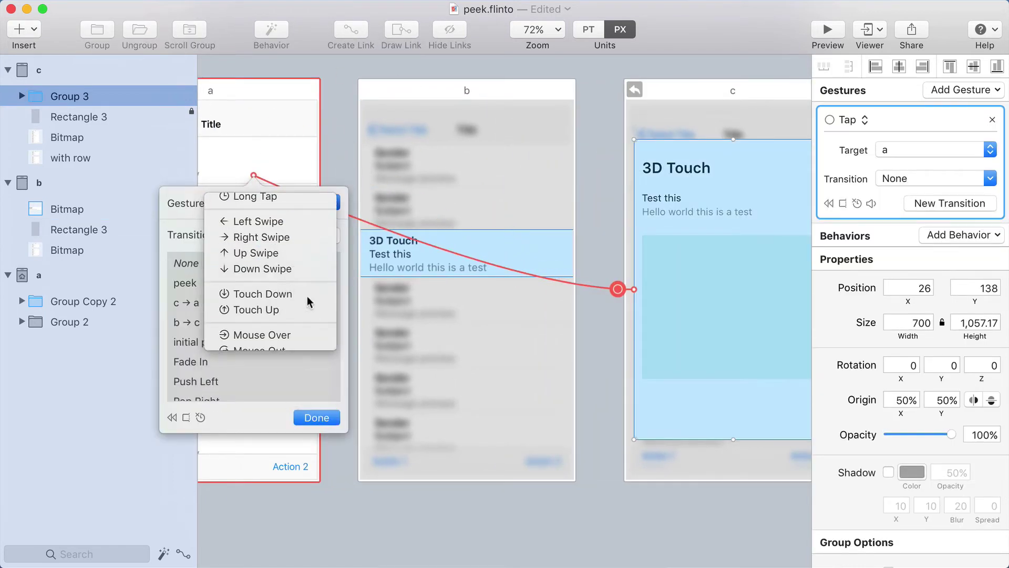
click(316, 283)
click(284, 235)
Step: Put screen c above screen a in the layer order and stack the two screens directly over each other
mouse_move(84, 94)
mouse_down()
mouse_move(70, 92)
mouse_move(115, 213)
mouse_move(100, 233)
mouse_up()
mouse_move(689, 196)
mouse_down()
mouse_move(693, 215)
mouse_move(516, 221)
mouse_up()
click(697, 187)
click(509, 249)
double_click(496, 242)
Step: Shrink the Group 3 preview card toward its centre in the end state and fade it out completely
click(510, 254)
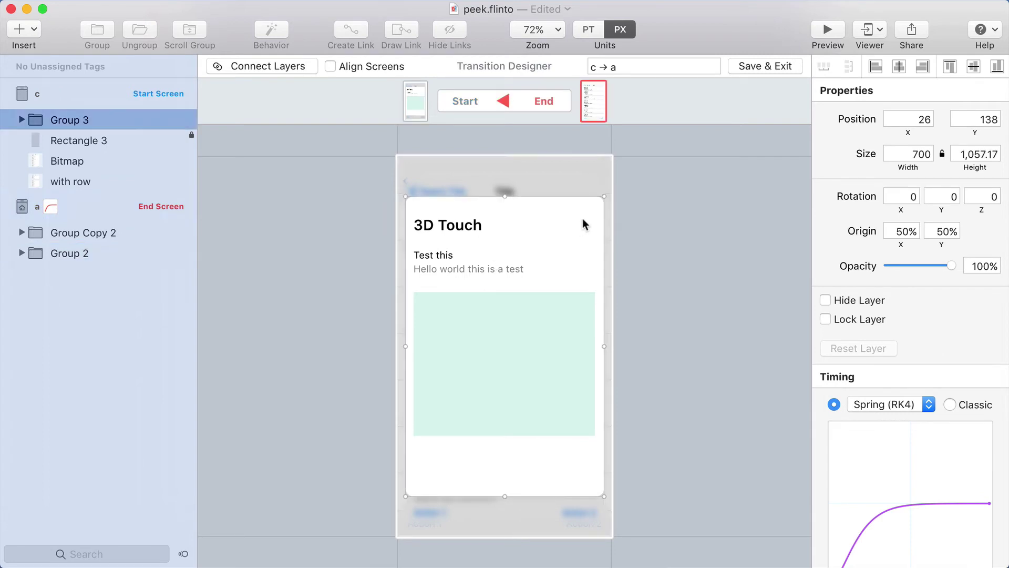
drag(604, 195, 512, 288)
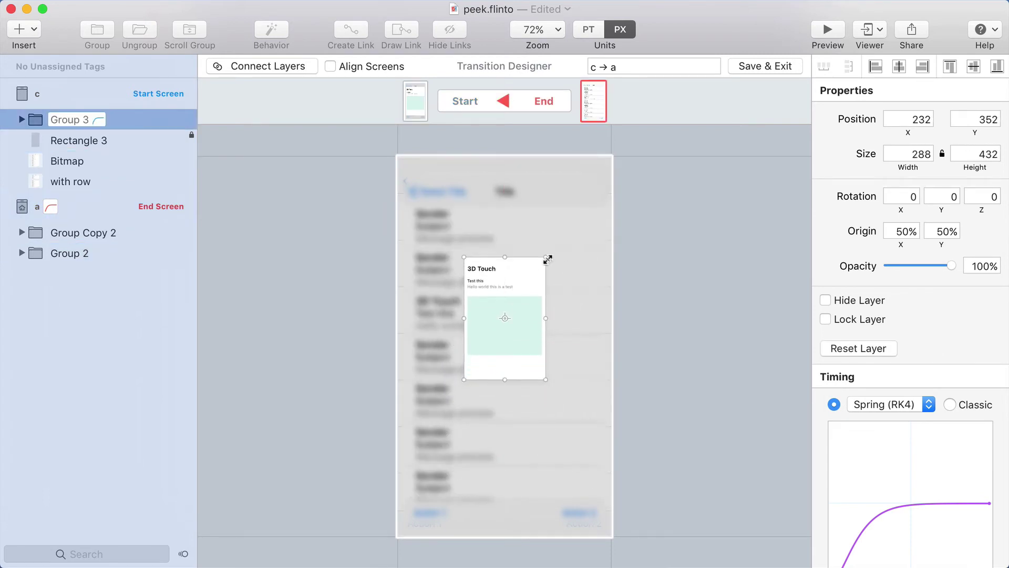
drag(545, 258, 540, 266)
drag(930, 266, 879, 265)
click(703, 228)
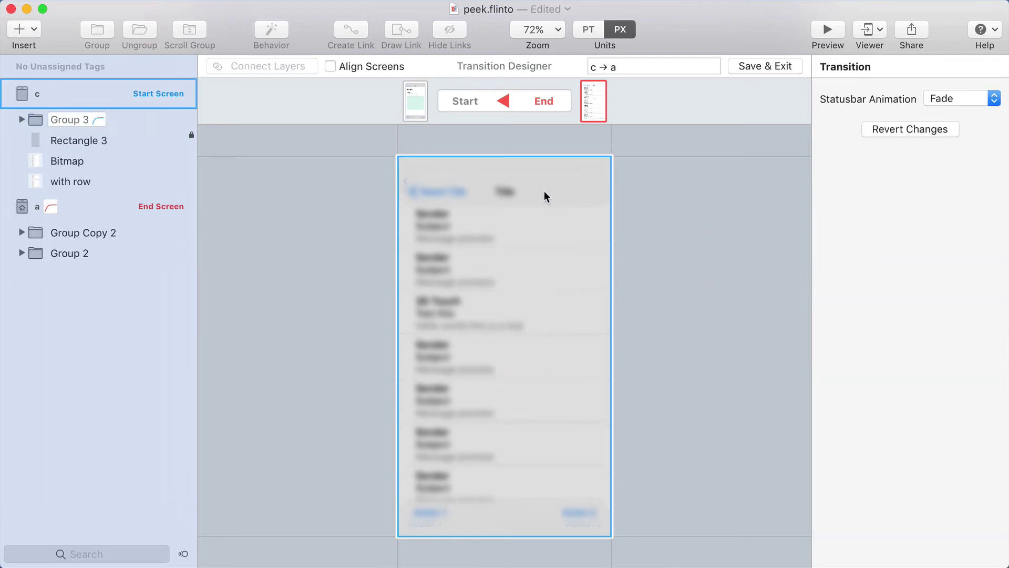
Step: Enlarge screen c slightly in the end state, fade it out completely, and play the transition back to the start
click(544, 191)
drag(612, 158, 618, 148)
drag(949, 266, 873, 266)
click(728, 161)
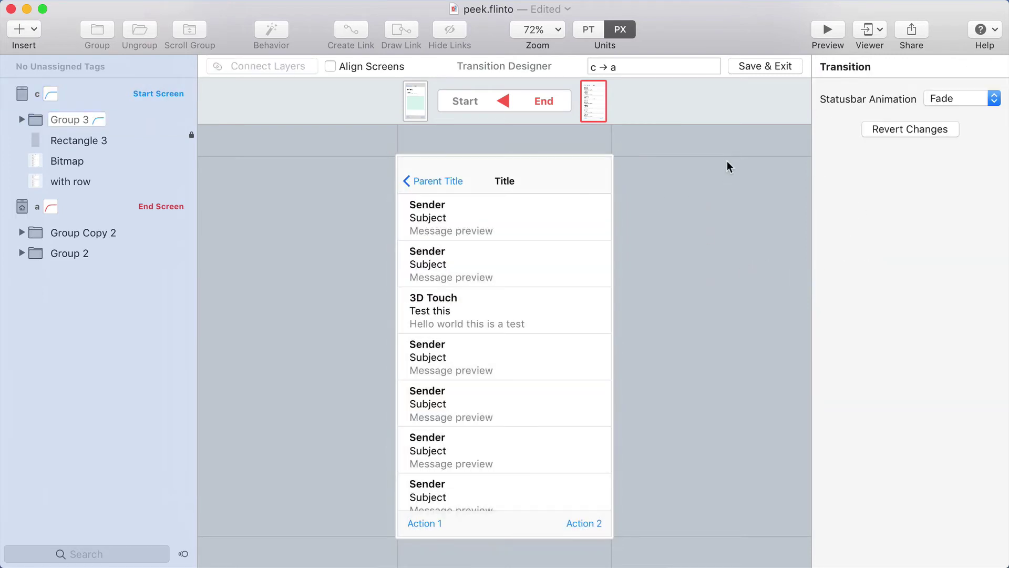
key(space)
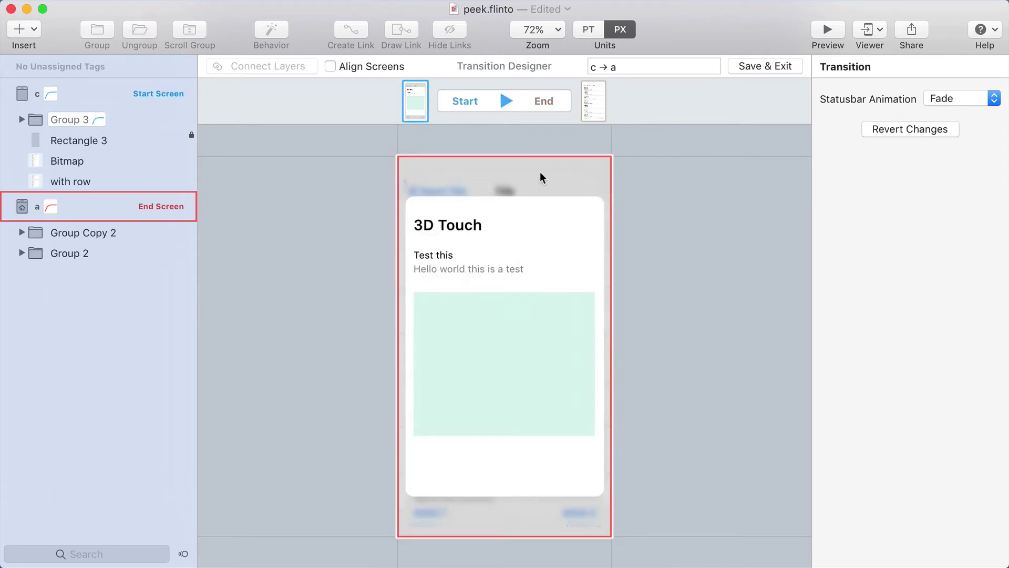
Step: Shrink screen a's Group 2 to 700 × 1,244 in the start state, fade it out completely, and play the transition back and forth
click(541, 173)
click(596, 167)
drag(609, 157, 597, 170)
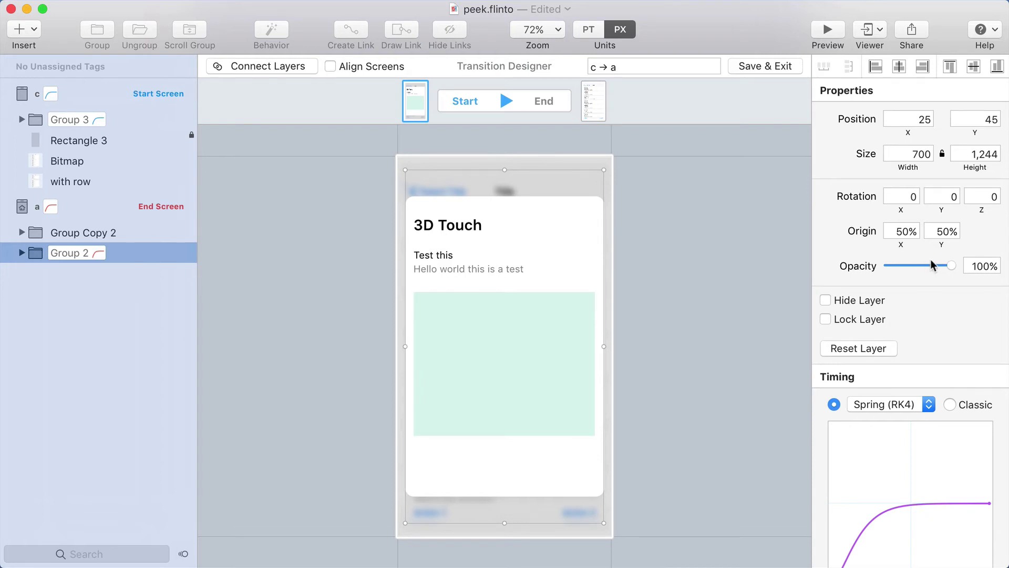
drag(950, 265, 876, 266)
key(space)
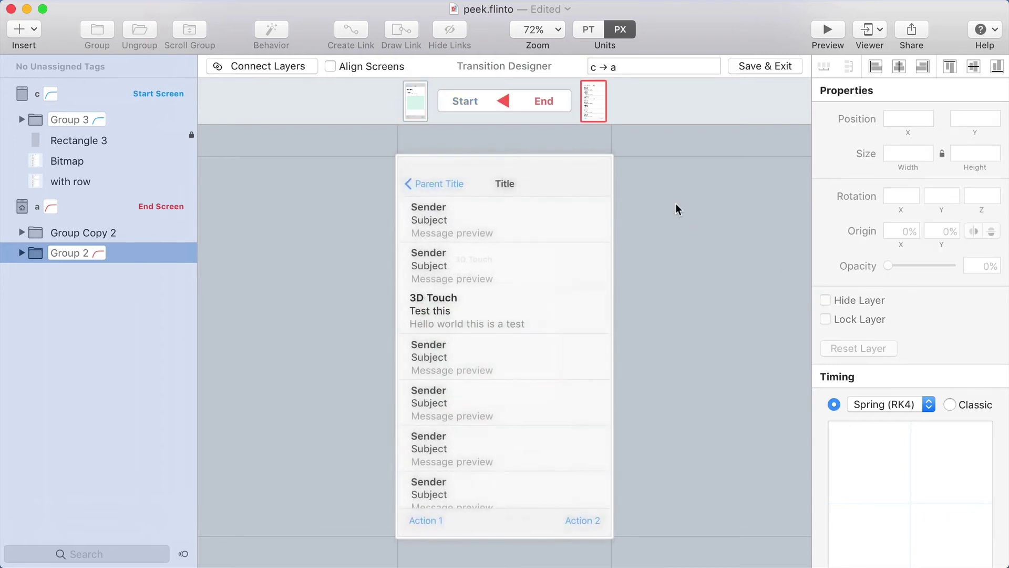
key(space)
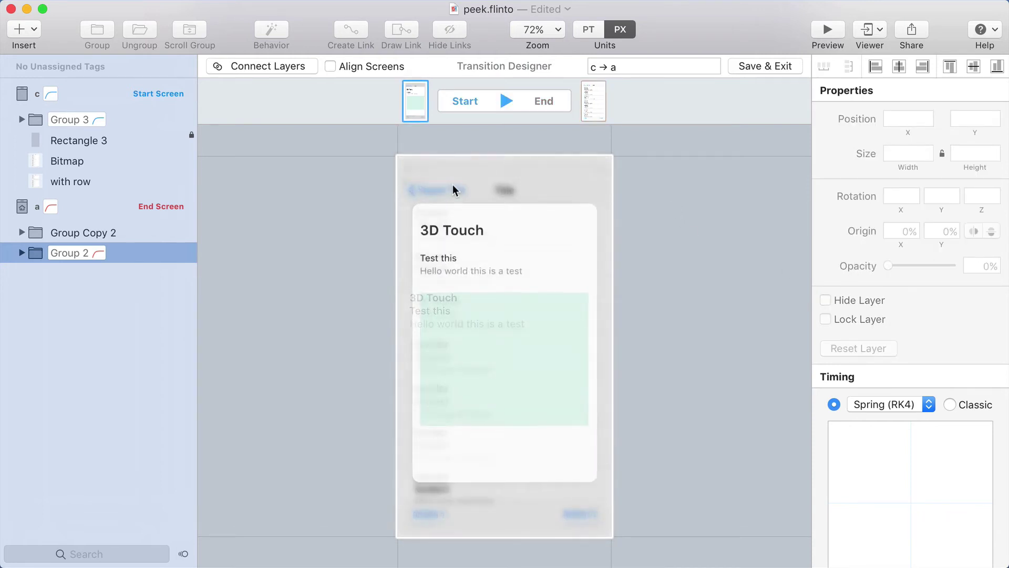
key(space)
key(space)
key(space)
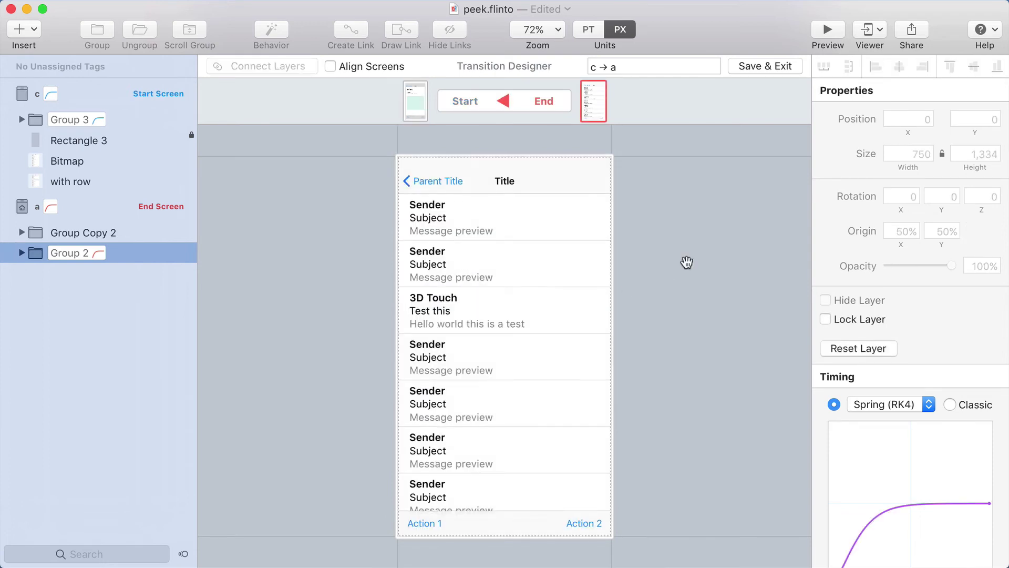
Step: Rename the c → a transition "return to home" and save it
click(638, 59)
text(return to home)
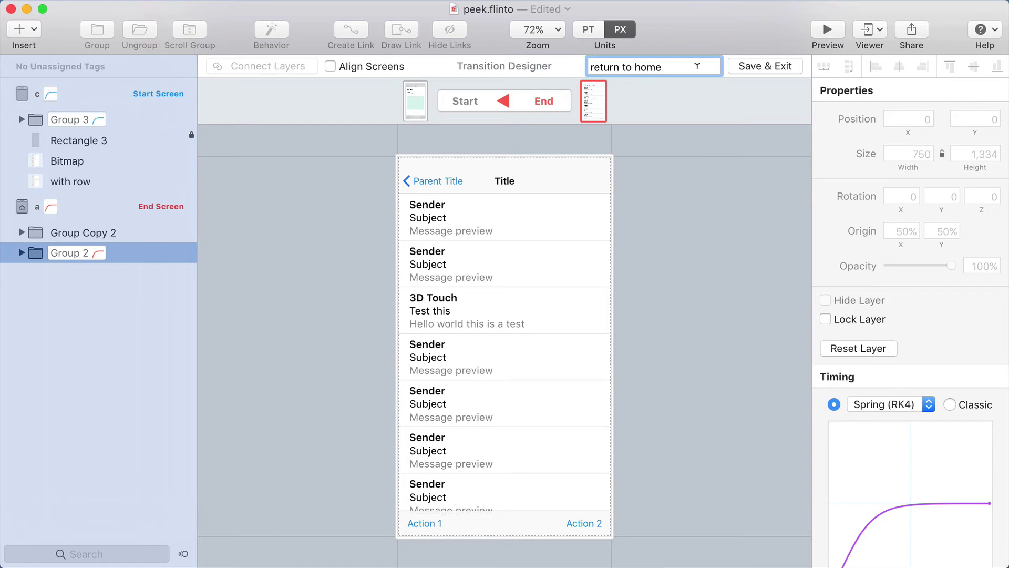
click(771, 67)
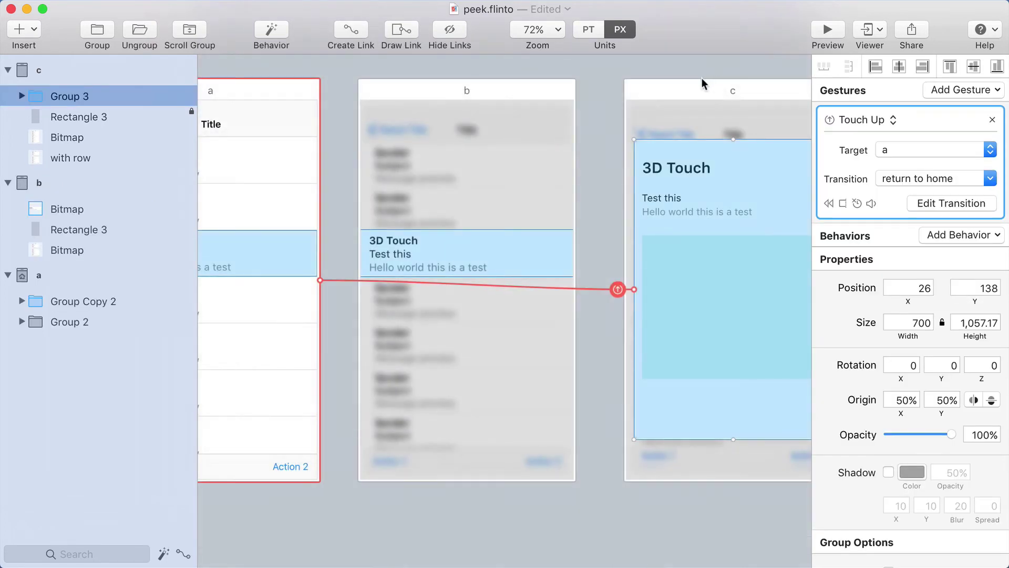
Step: Preview the prototype and test pressing and releasing the 3D Touch row
key(super+r)
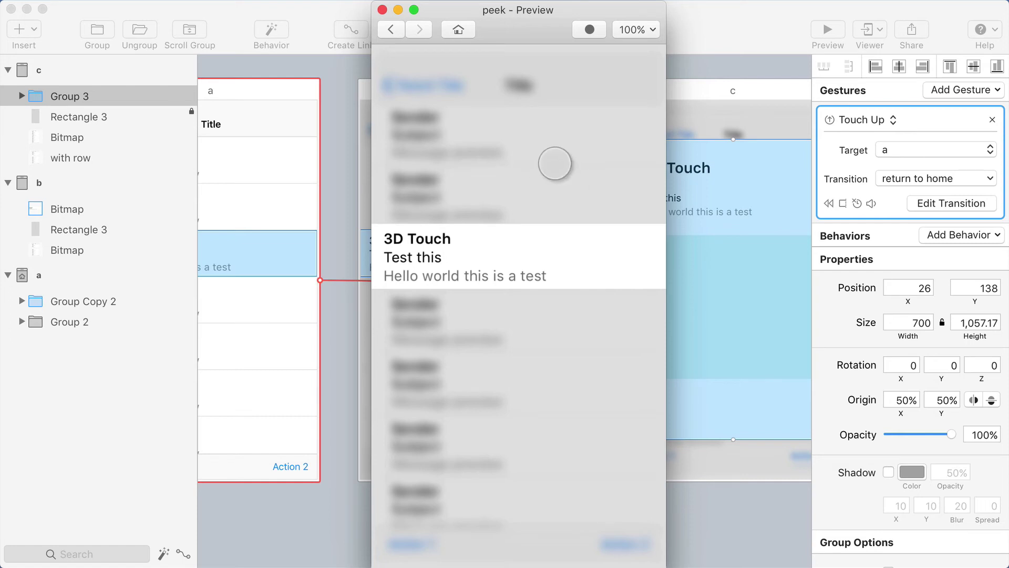
click(513, 253)
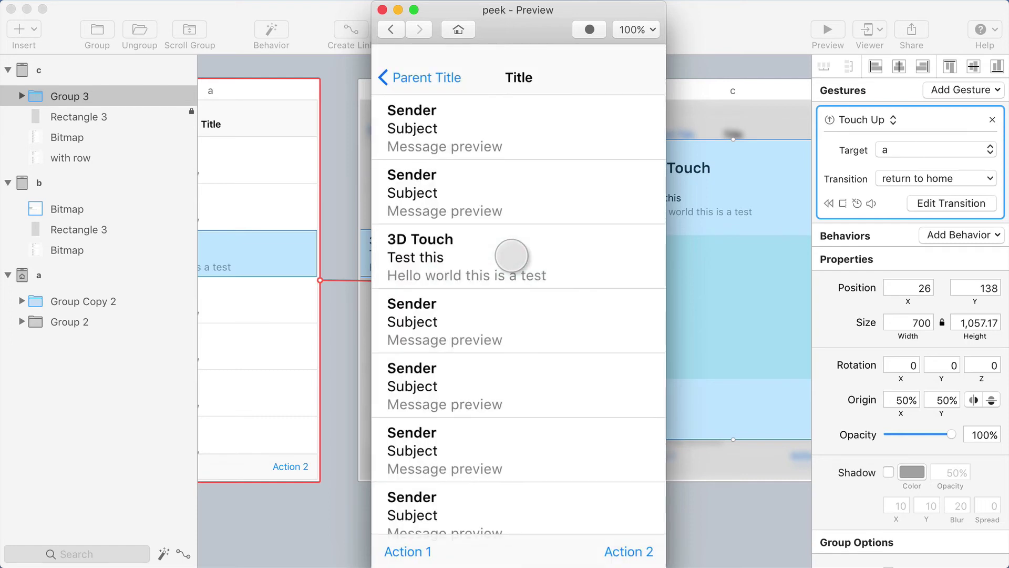
mouse_move(512, 256)
mouse_down()
mouse_move(494, 261)
mouse_move(497, 343)
mouse_move(490, 262)
mouse_move(442, 262)
mouse_move(448, 295)
mouse_move(476, 257)
mouse_move(502, 258)
mouse_up()
Step: Reopen the peek transition, hide screen b's Rectangle 3 in the end state, and save the transition
click(717, 35)
click(497, 273)
double_click(505, 257)
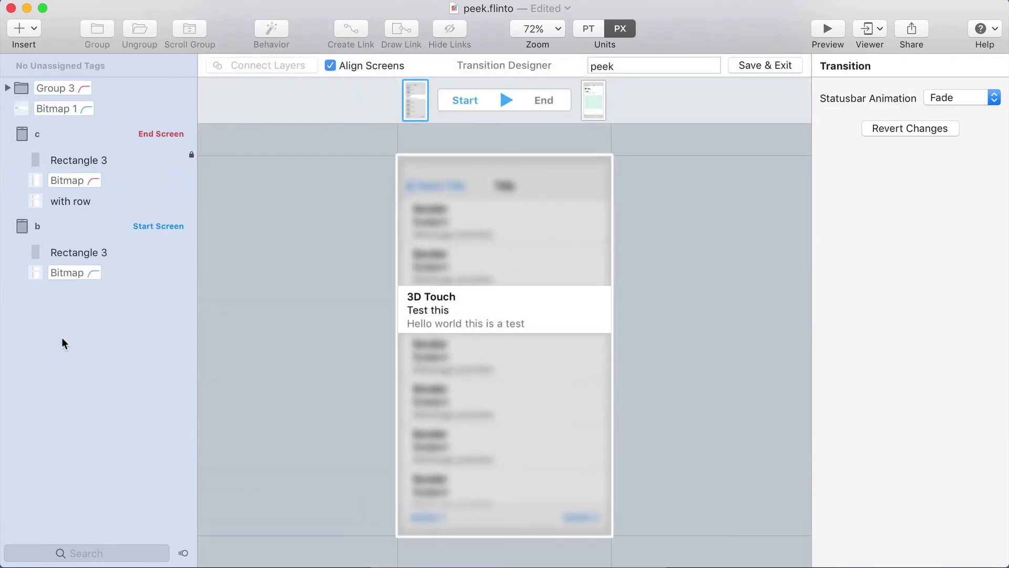
click(104, 161)
click(103, 253)
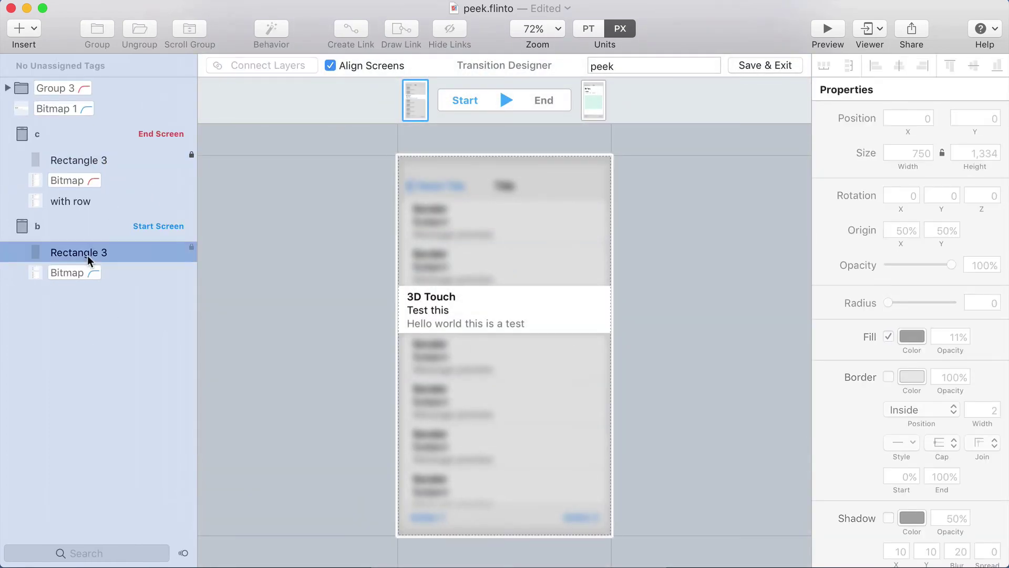
click(93, 160)
click(85, 253)
key(space)
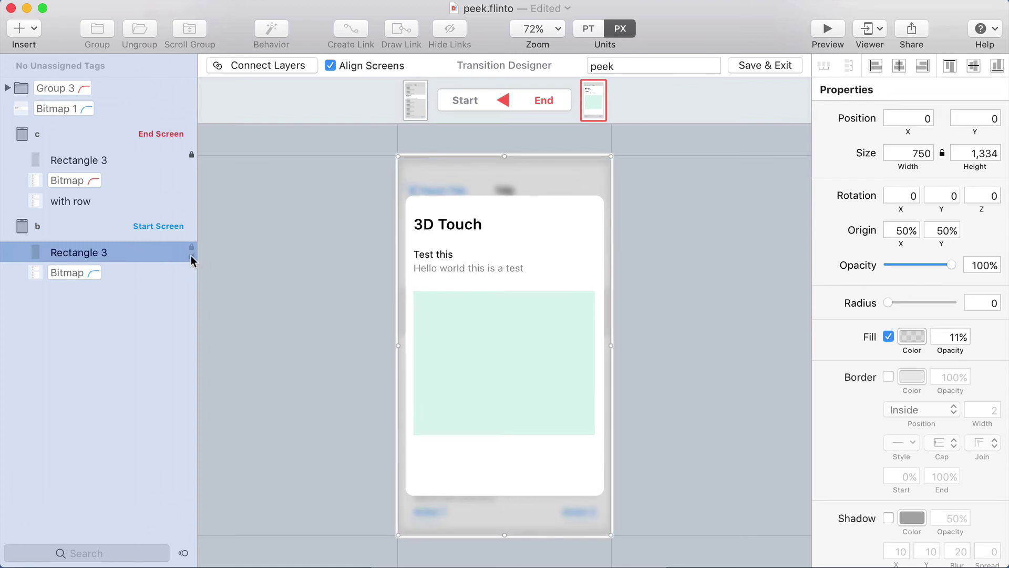
click(191, 256)
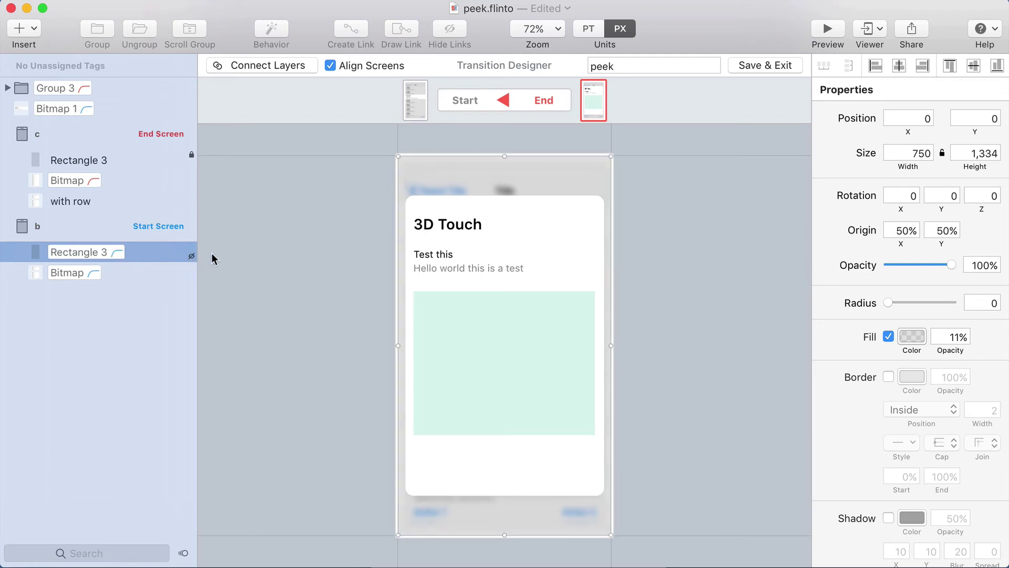
click(784, 68)
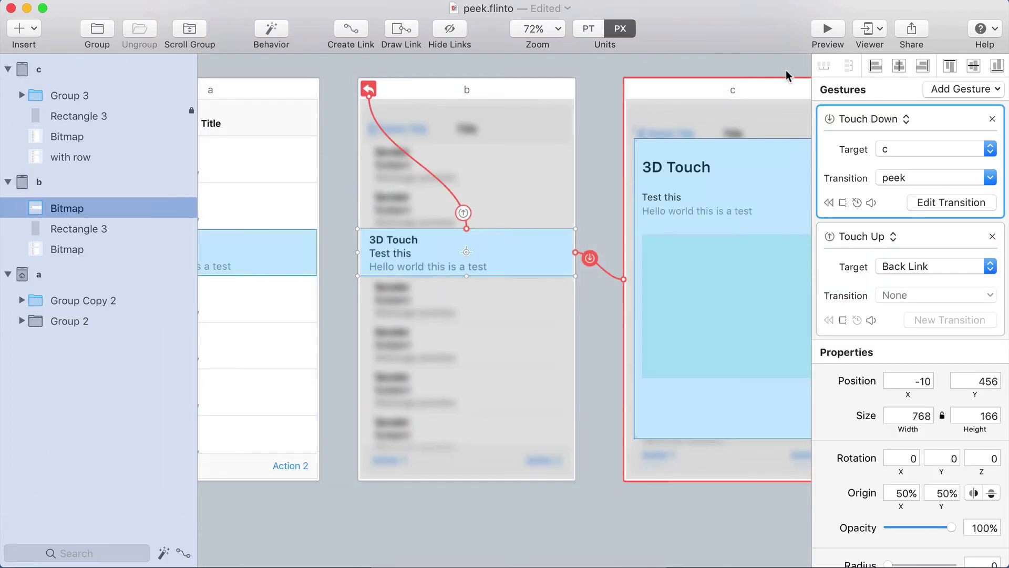
Step: Preview the prototype again and test the peek and its release with short and long presses on the 3D Touch row
key(super+p)
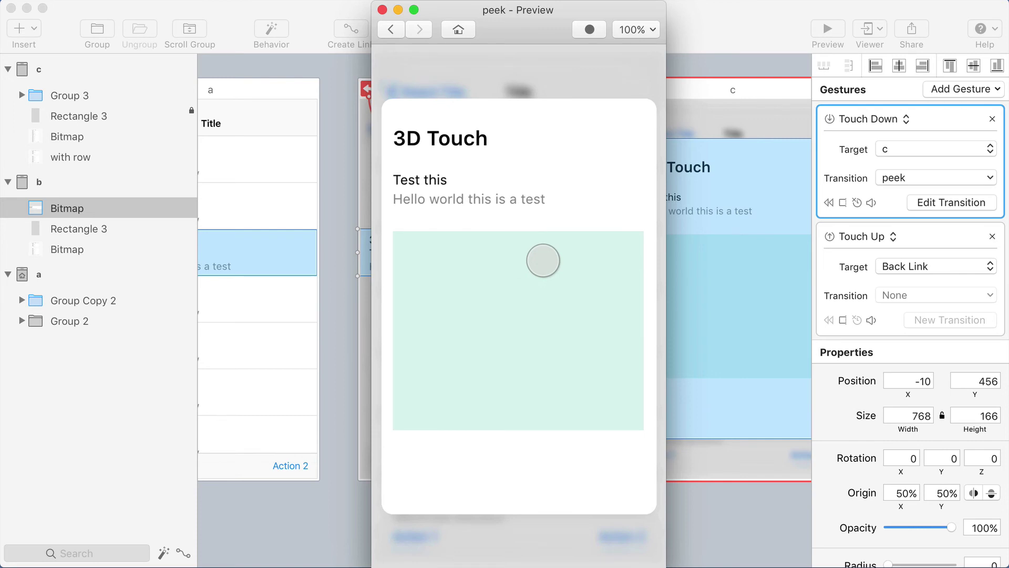
click(543, 261)
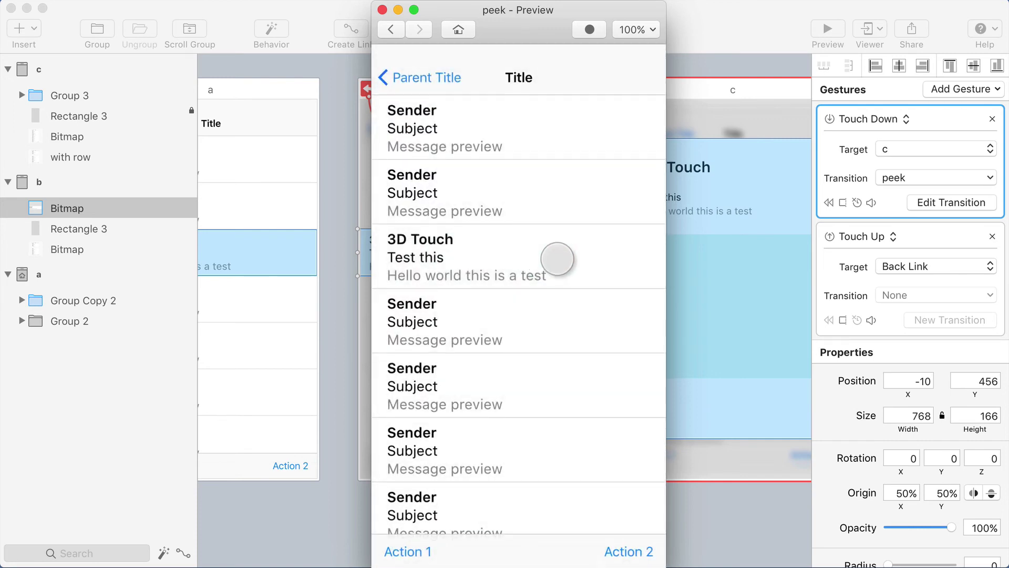
click(529, 254)
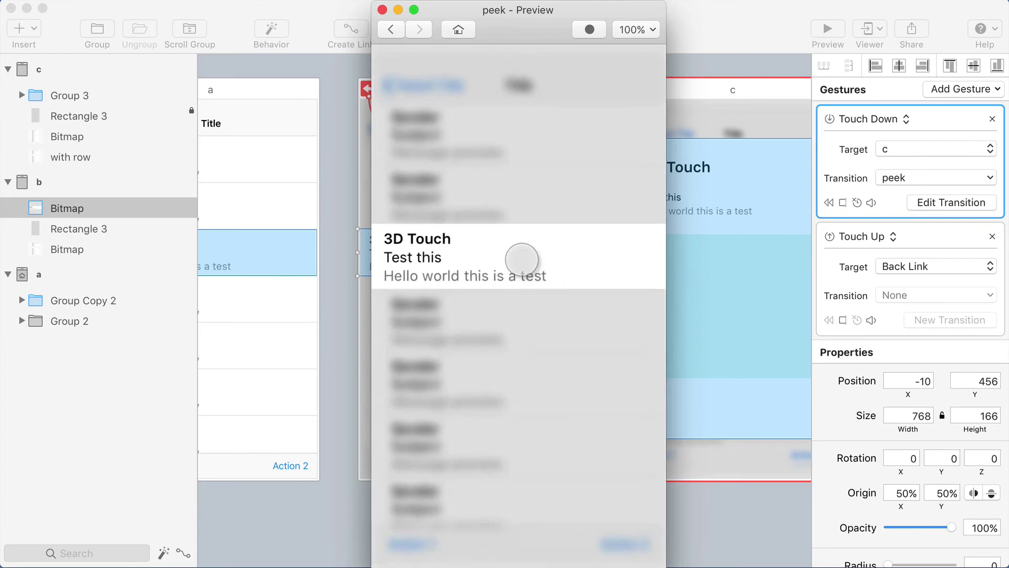
click(522, 259)
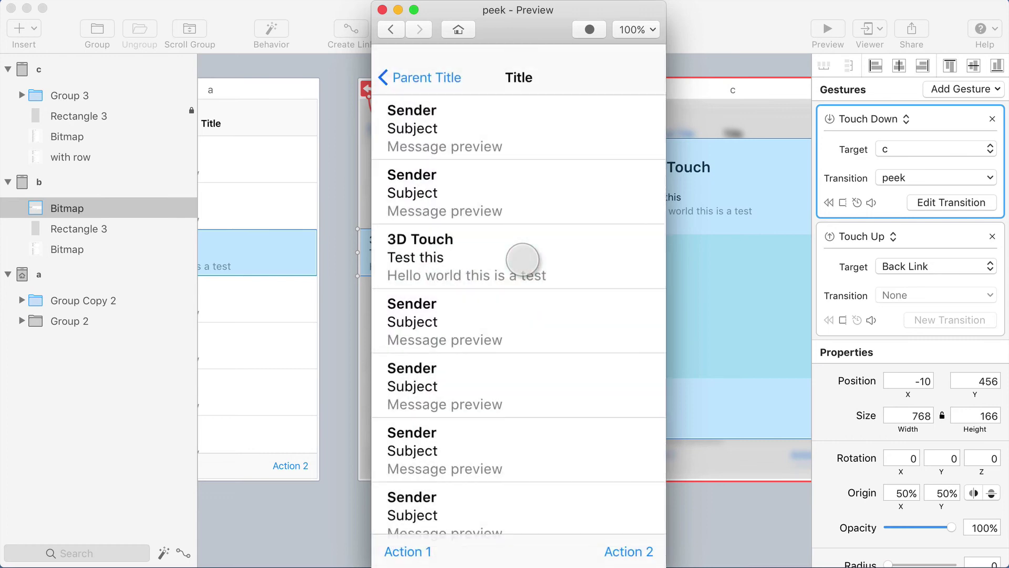
click(522, 259)
click(522, 260)
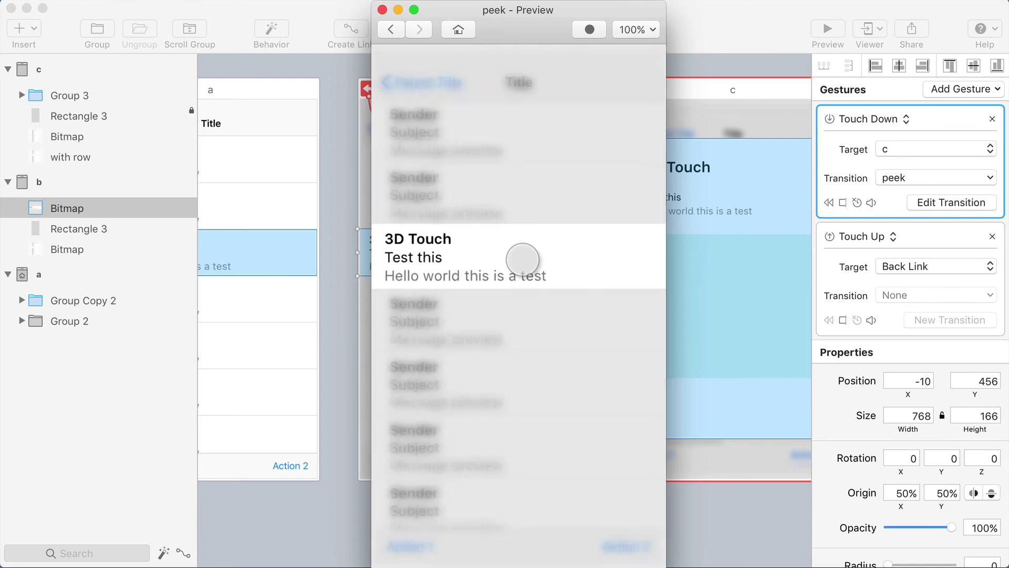
click(523, 259)
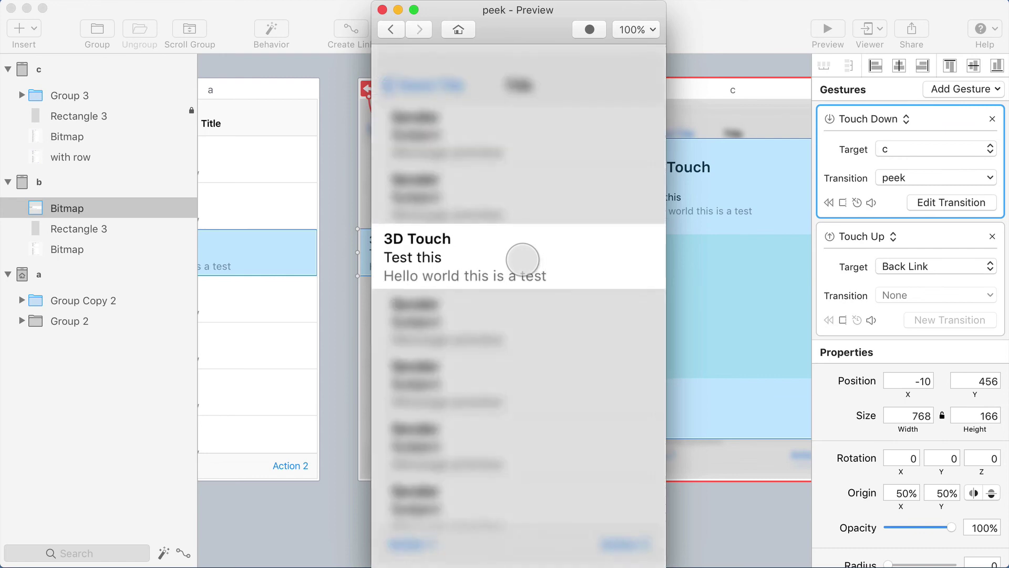
click(523, 259)
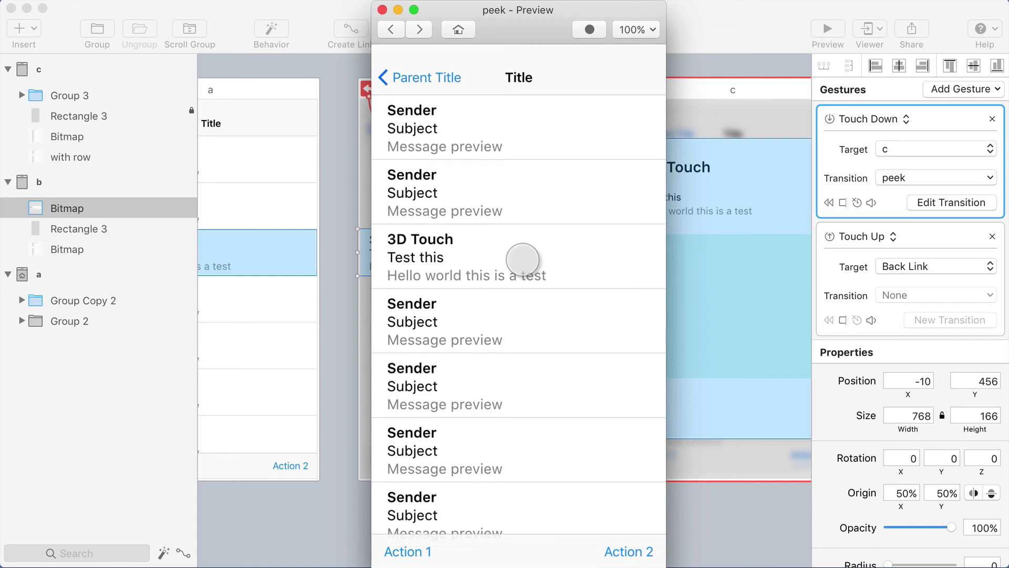
mouse_move(523, 260)
mouse_down()
mouse_move(531, 338)
mouse_move(535, 272)
mouse_up()
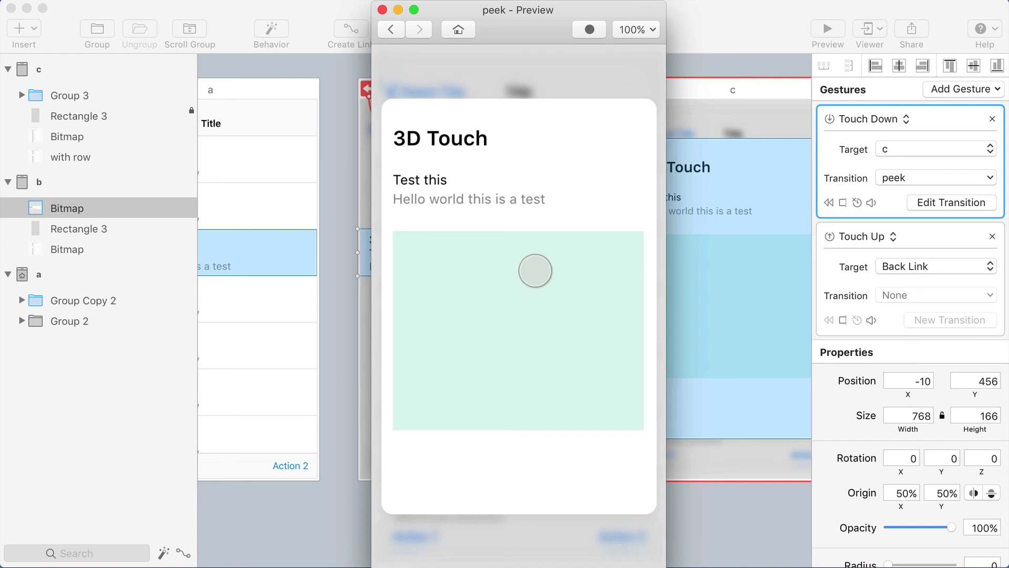
drag(535, 270, 536, 274)
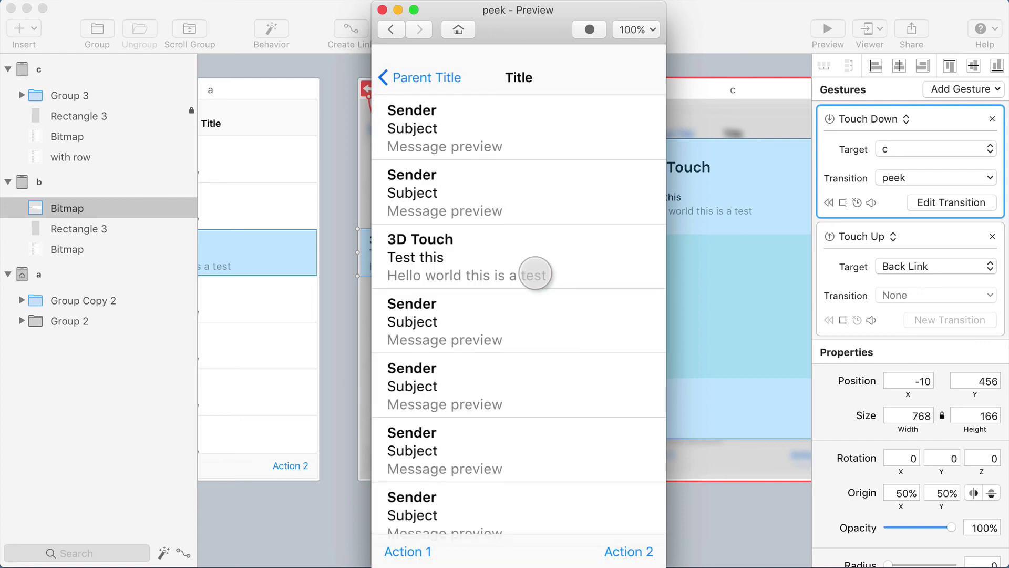